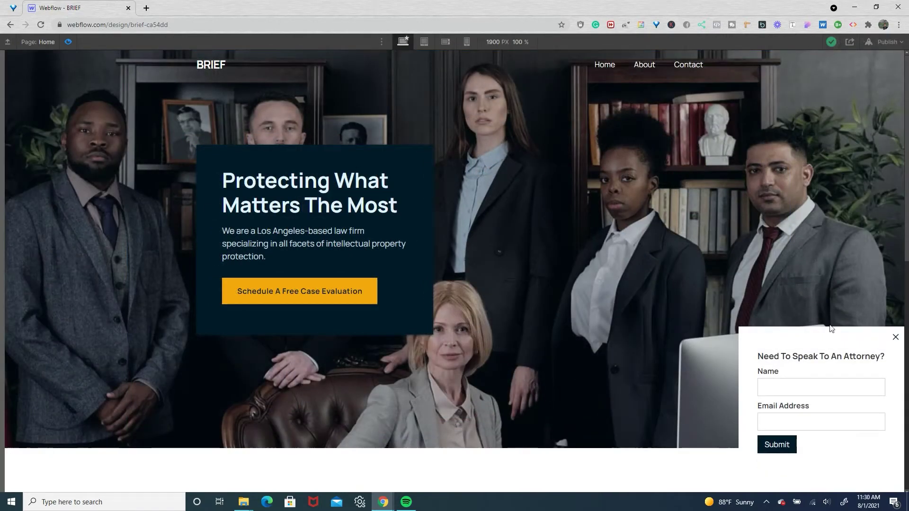
Close the attorney contact popup in the preview and return to the Designer.
{"action": "left_click", "coordinate": [895, 338]}
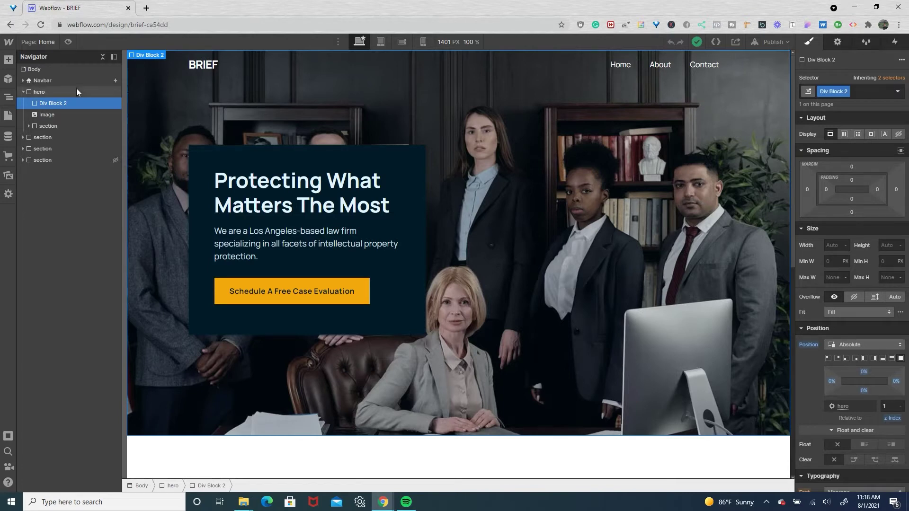
Add a Div Block inside Body and move it above the Navbar.
{"action": "left_click", "coordinate": [66, 70]}
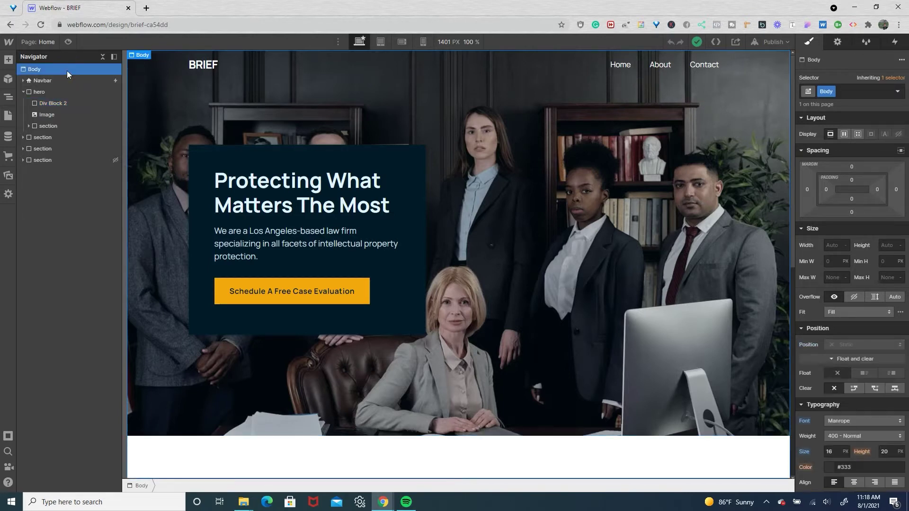
{"action": "key", "text": "ctrl+e"}
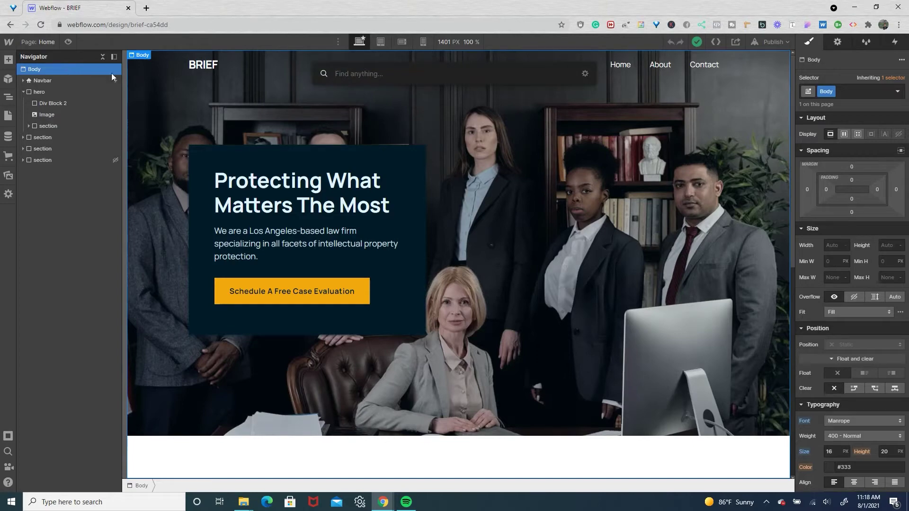
{"action": "type", "text": "d"}
{"action": "left_click", "coordinate": [347, 117]}
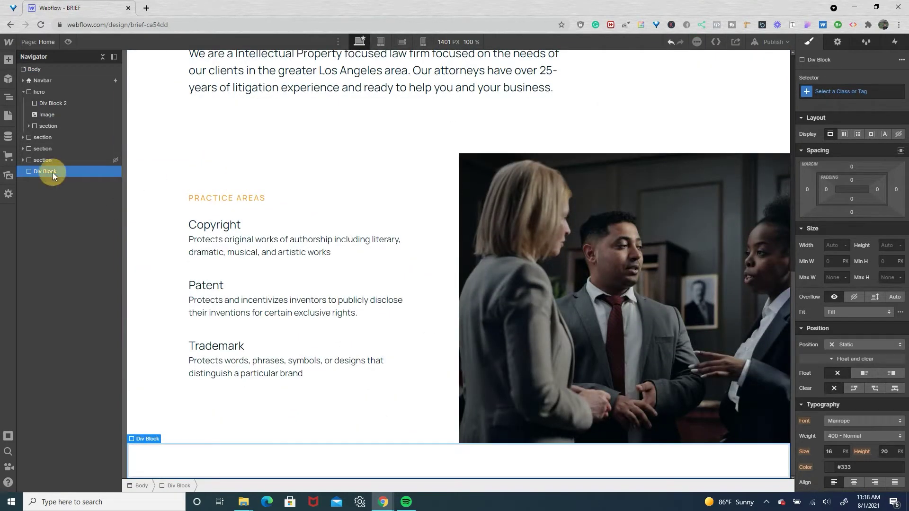
{"action": "left_click_drag", "start_coordinate": [53, 173], "coordinate": [53, 71]}
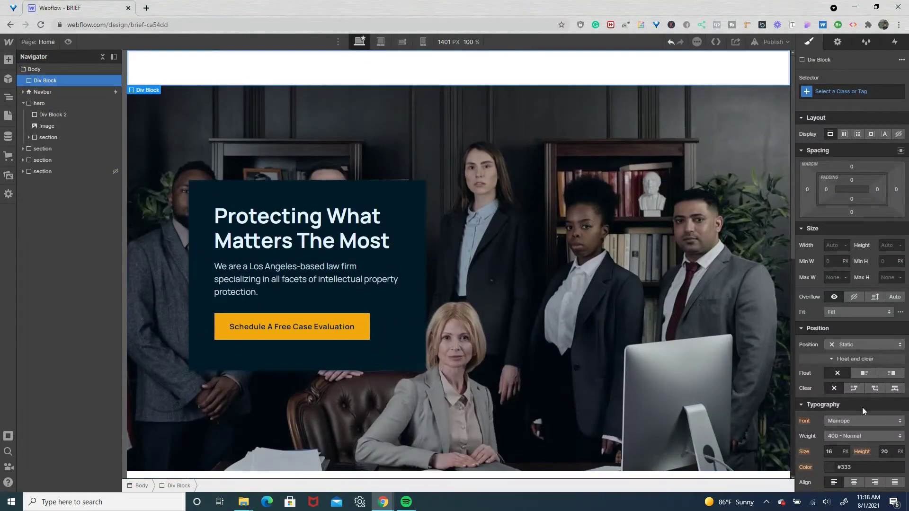
Give the new div the class slide-modal.
{"action": "left_click", "coordinate": [852, 91]}
{"action": "type", "text": "slid"}
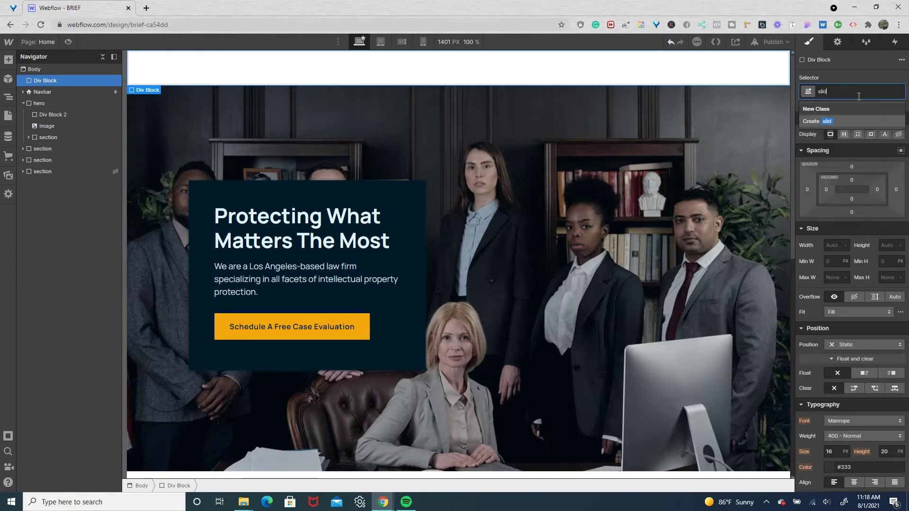
{"action": "type", "text": "e-modal"}
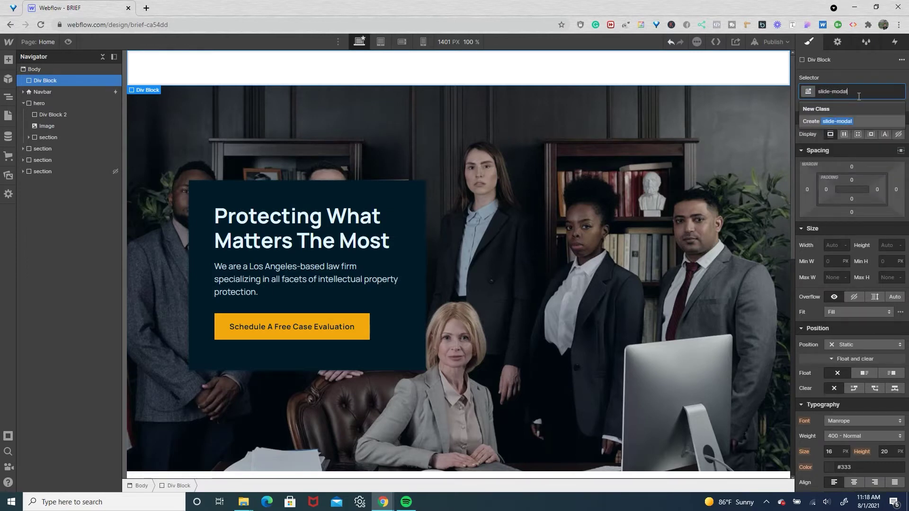
{"action": "key", "text": "Return"}
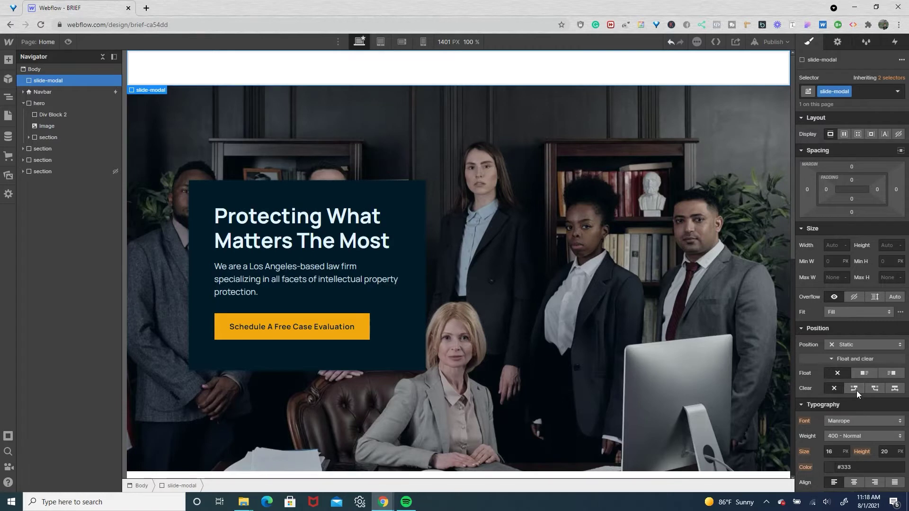
Set slide-modal's position to Fixed, anchored to the bottom-right corner.
{"action": "left_click", "coordinate": [858, 344]}
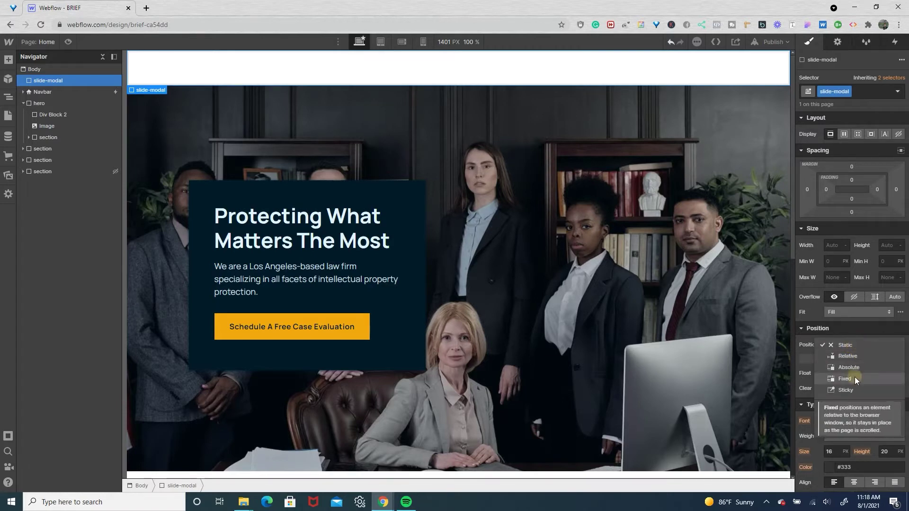
{"action": "left_click", "coordinate": [854, 378]}
{"action": "left_click", "coordinate": [854, 359]}
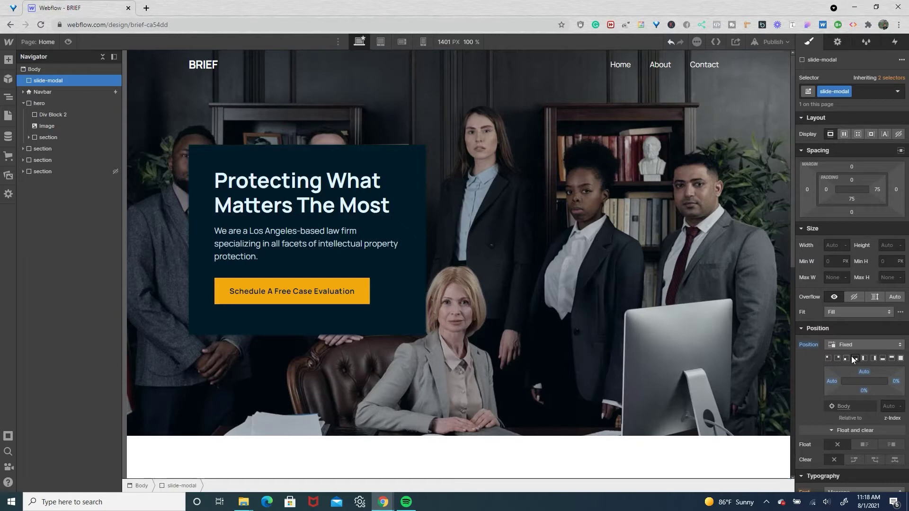
{"action": "left_click", "coordinate": [854, 359]}
Size slide-modal to 350 px wide by 350 px high.
{"action": "left_click", "coordinate": [837, 247]}
{"action": "type", "text": "350"}
{"action": "key", "text": "Tab"}
{"action": "type", "text": "350"}
{"action": "key", "text": "Return"}
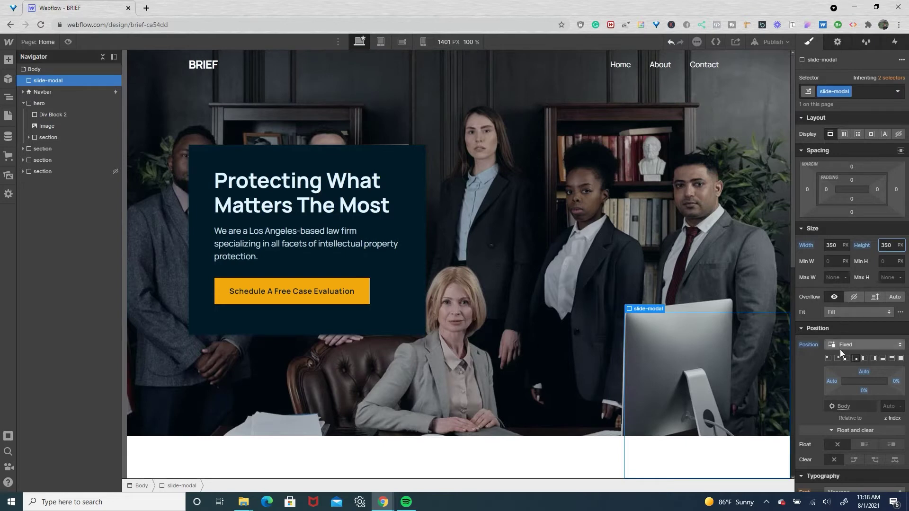
Give slide-modal a white (#ffffff) background colour.
{"action": "scroll", "coordinate": [838, 364], "scroll_direction": "down", "scroll_amount": 2}
{"action": "scroll", "coordinate": [842, 380], "scroll_direction": "down", "scroll_amount": 6}
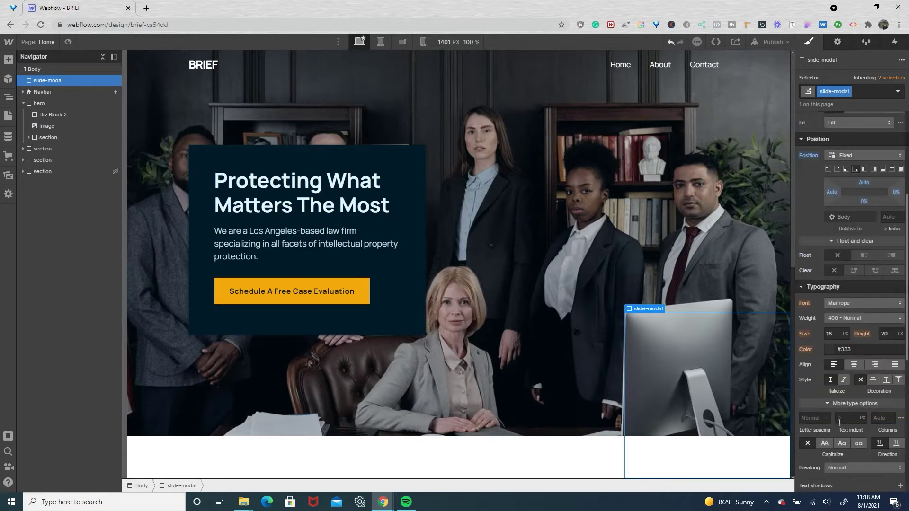
{"action": "left_click", "coordinate": [829, 345]}
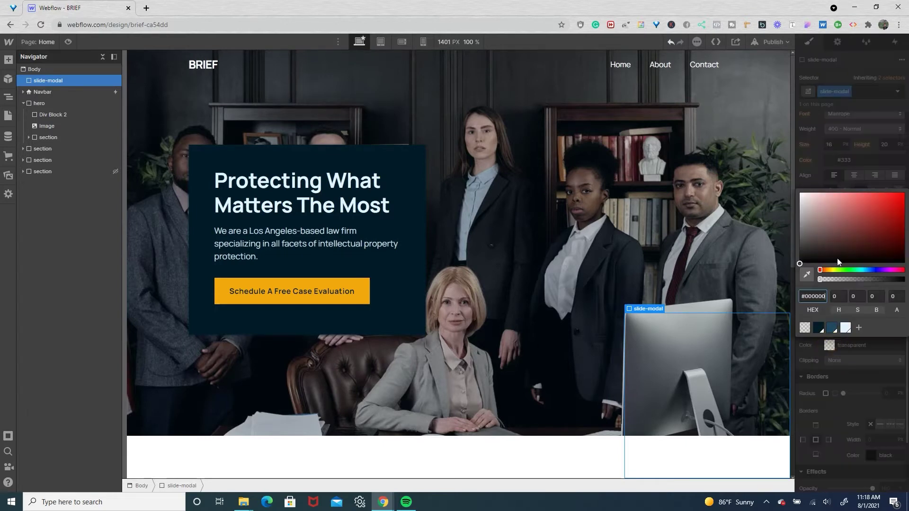
{"action": "left_click_drag", "start_coordinate": [842, 197], "coordinate": [767, 154]}
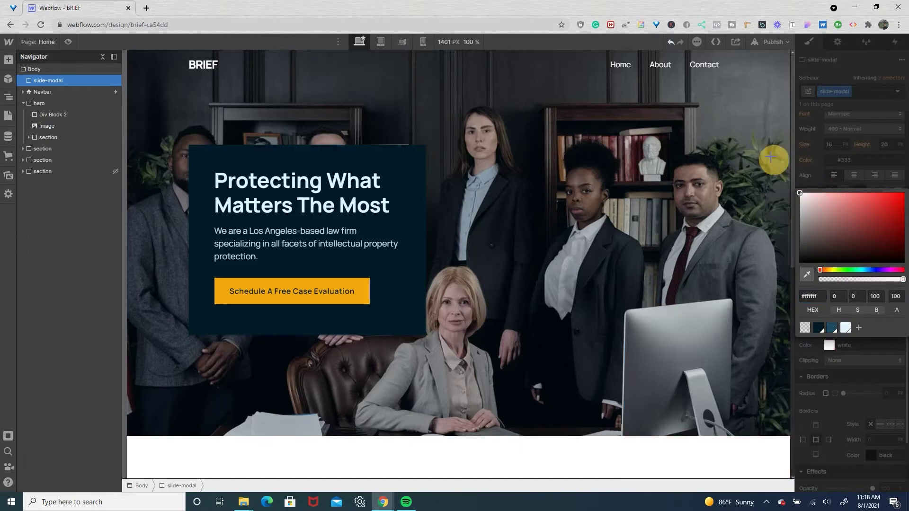
{"action": "left_click", "coordinate": [810, 172]}
Set slide-modal's z-index to 7.
{"action": "scroll", "coordinate": [825, 192], "scroll_direction": "up", "scroll_amount": 4}
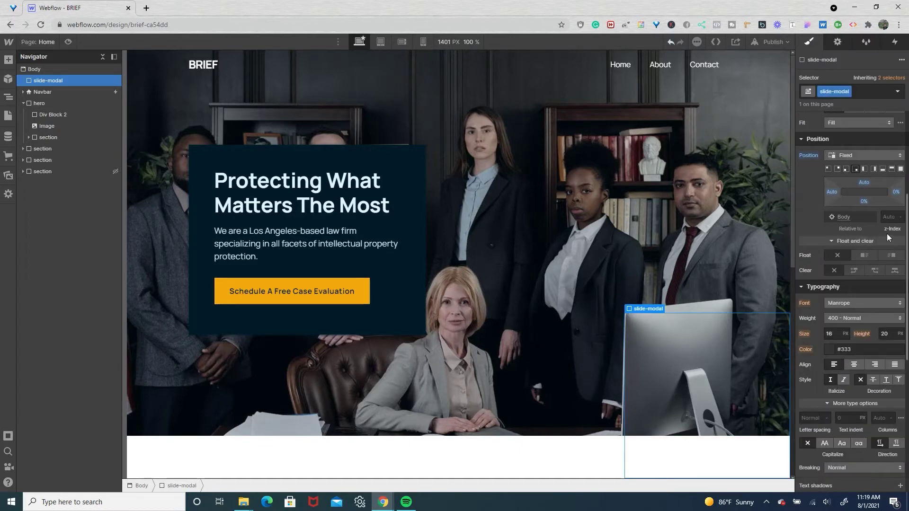
{"action": "left_click", "coordinate": [890, 217]}
{"action": "type", "text": "1"}
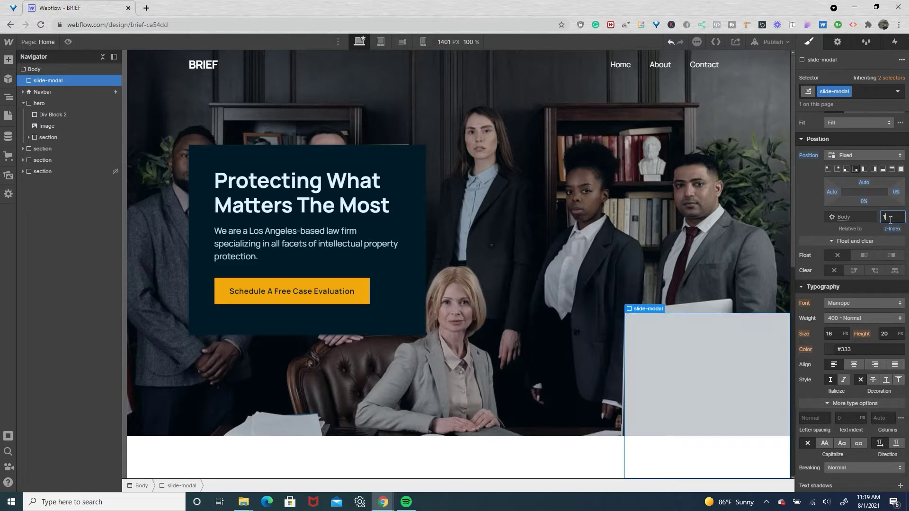
{"action": "key", "text": "BackSpace"}
{"action": "type", "text": "7"}
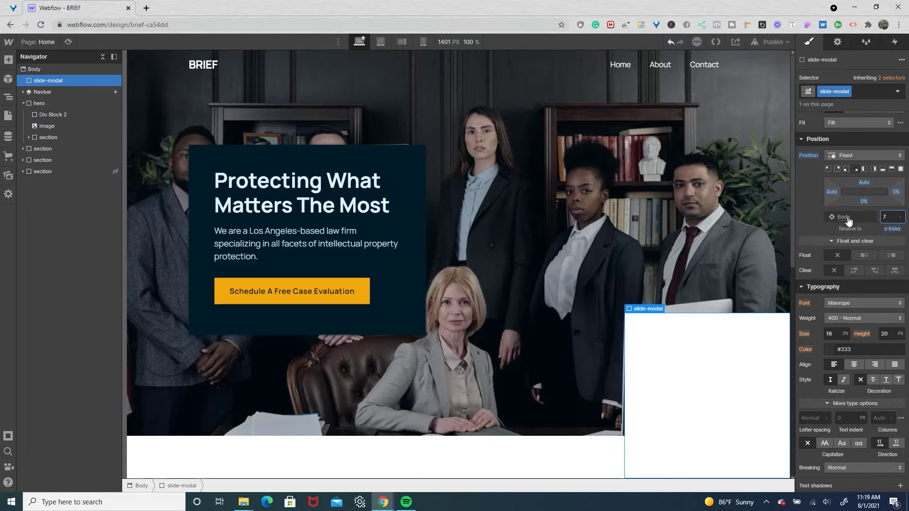
{"action": "key", "text": "Return"}
Add 40 px padding on all sides of slide-modal.
{"action": "scroll", "coordinate": [808, 209], "scroll_direction": "up", "scroll_amount": 4}
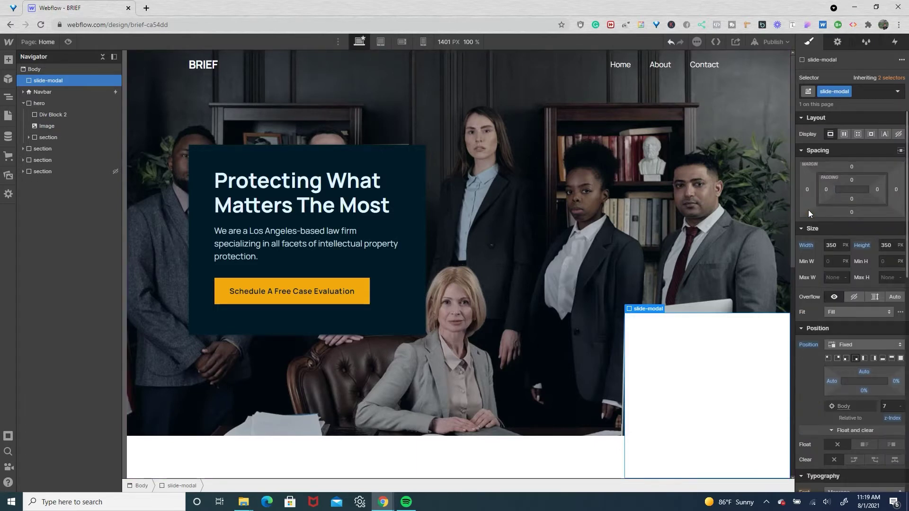
{"action": "left_click", "coordinate": [852, 186]}
{"action": "left_click_drag", "start_coordinate": [853, 186], "coordinate": [850, 206]}
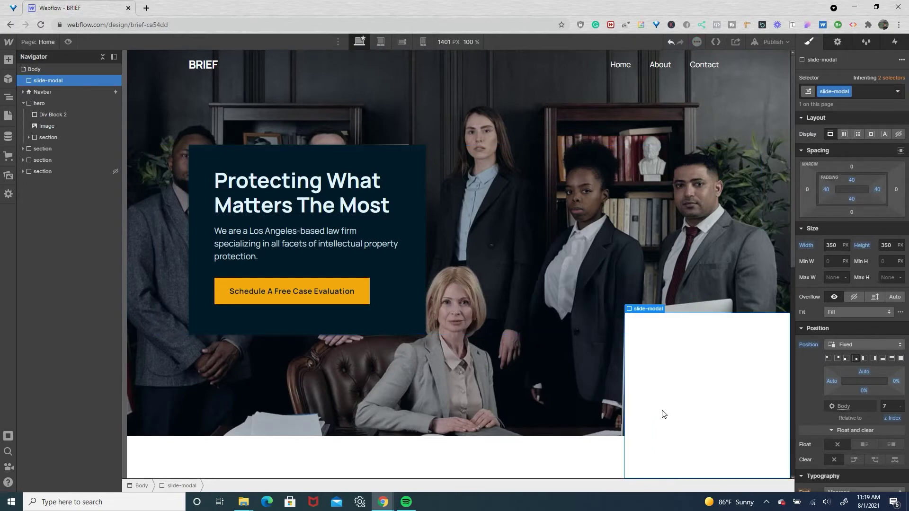
Add an H4 heading reading 'Need To Speak To An Attorney?' inside slide-modal.
{"action": "key", "text": "ctrl+e"}
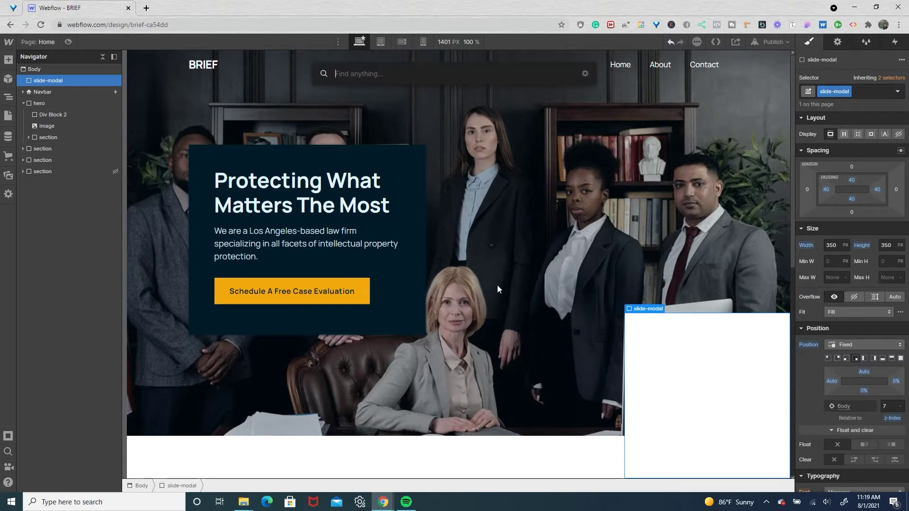
{"action": "type", "text": "h"}
{"action": "left_click", "coordinate": [389, 118]}
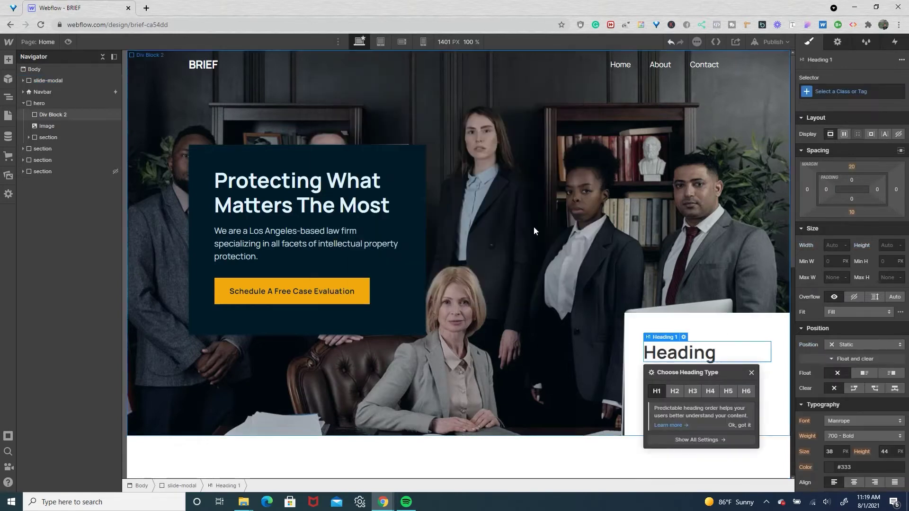
{"action": "left_click", "coordinate": [710, 391]}
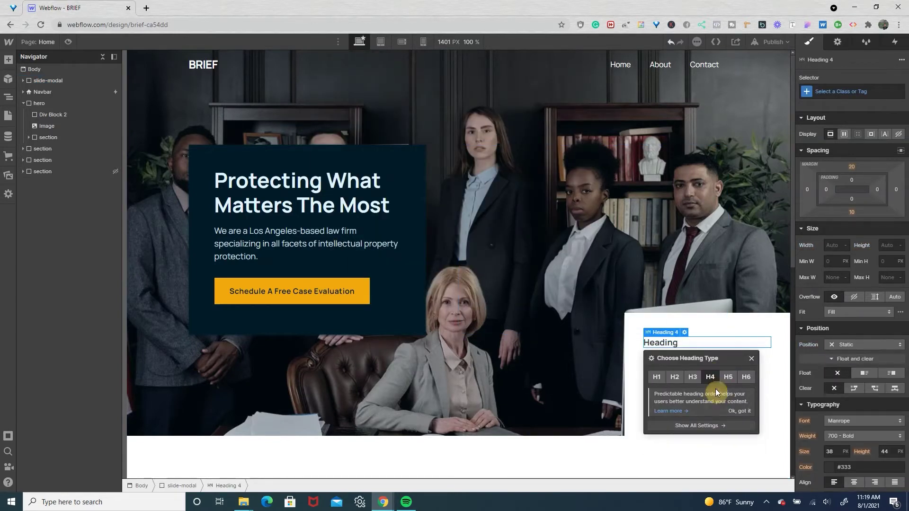
{"action": "double_click", "coordinate": [674, 342]}
{"action": "double_click", "coordinate": [674, 342]}
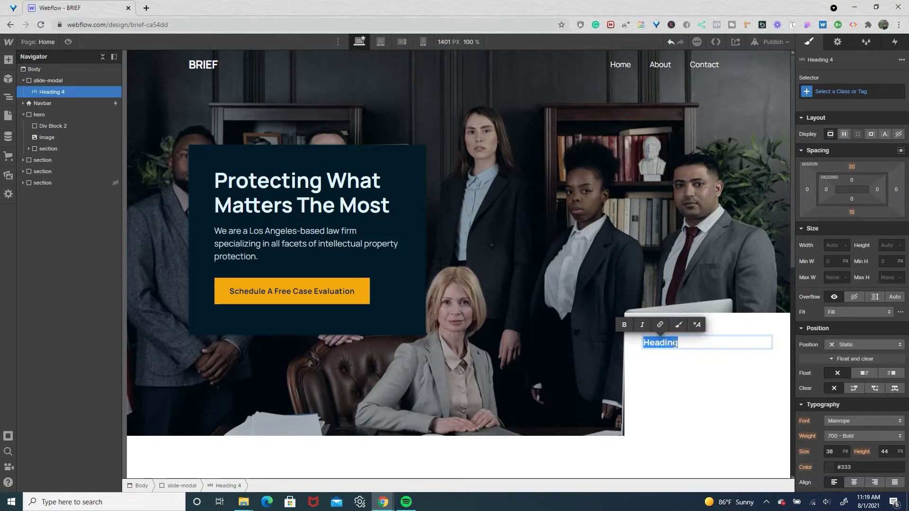
{"action": "type", "text": "Need T"}
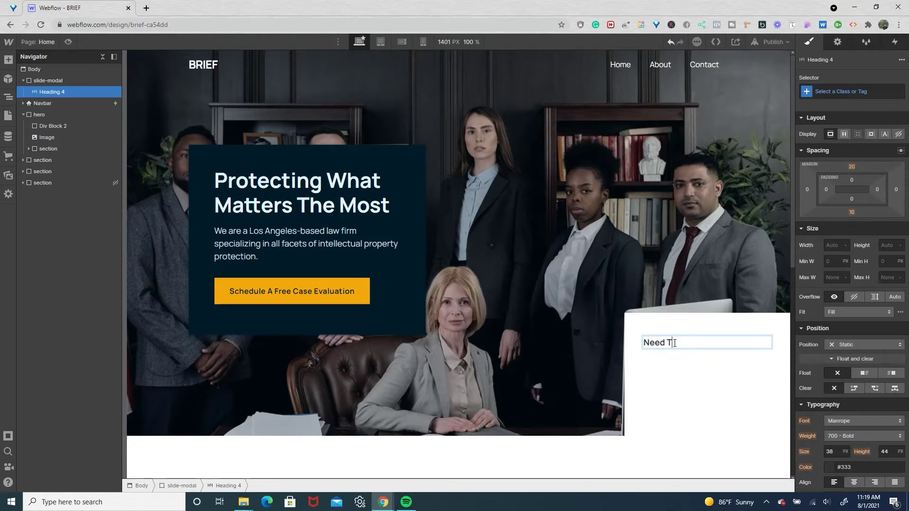
{"action": "type", "text": "o Speak To An Attorney?"}
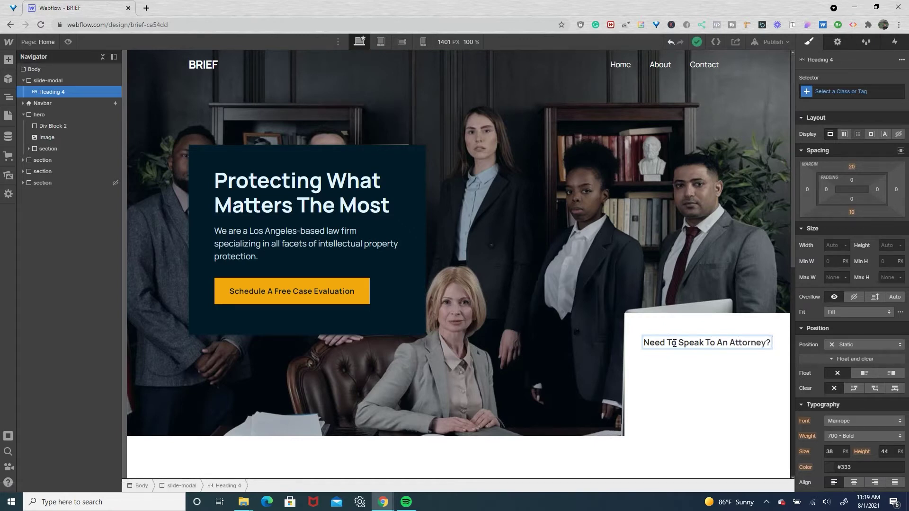
{"action": "left_click", "coordinate": [676, 328]}
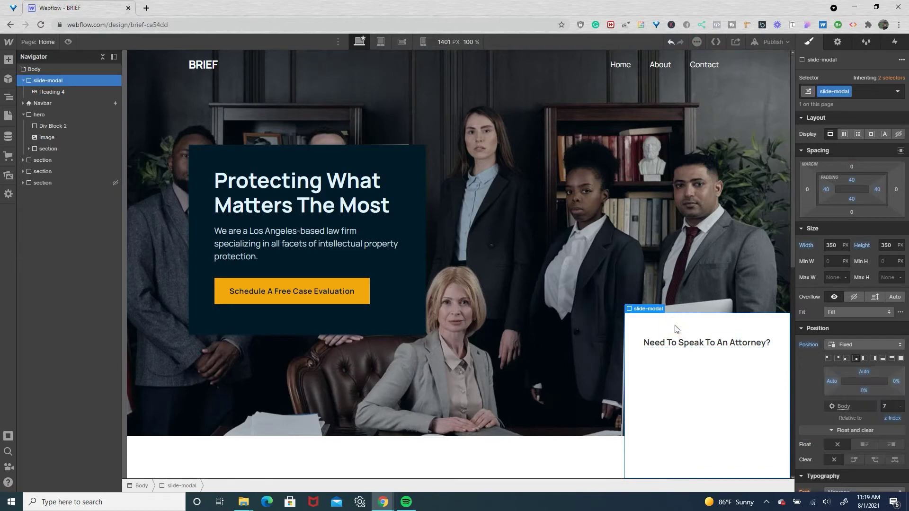
Insert a Form Block with Name, Email Address and Submit under the heading.
{"action": "key", "text": "ctrl+e"}
{"action": "type", "text": "form"}
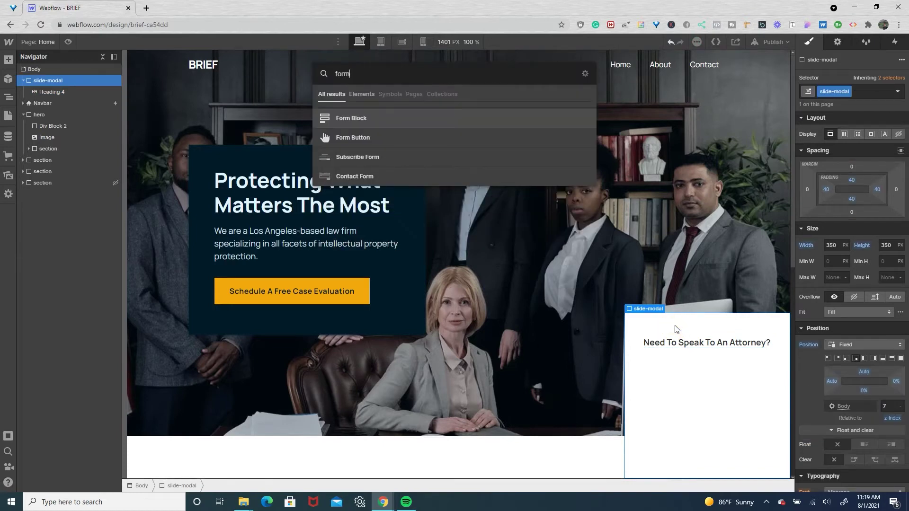
{"action": "key", "text": "Return"}
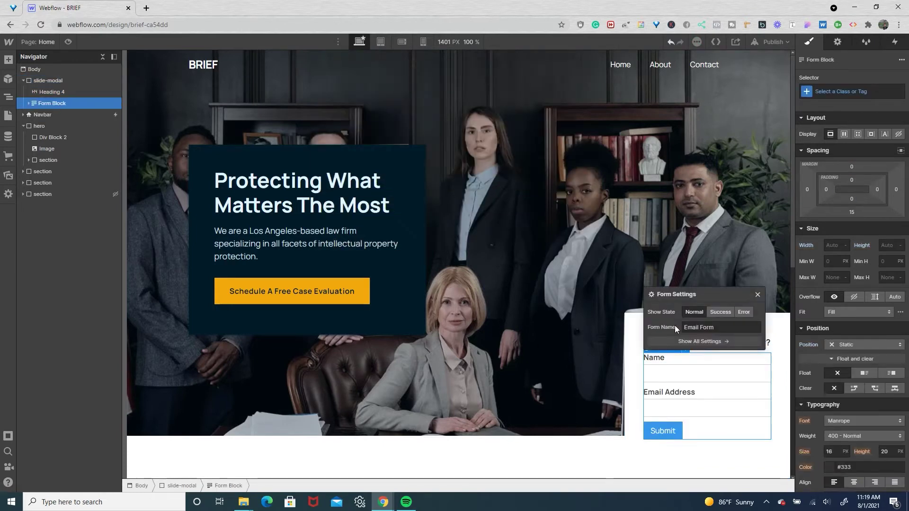
{"action": "left_click", "coordinate": [756, 297]}
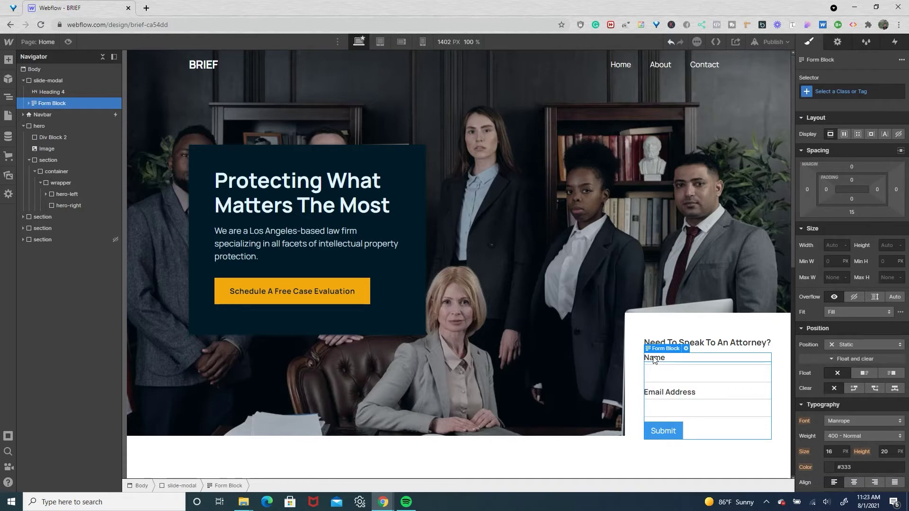
{"action": "left_click", "coordinate": [655, 327]}
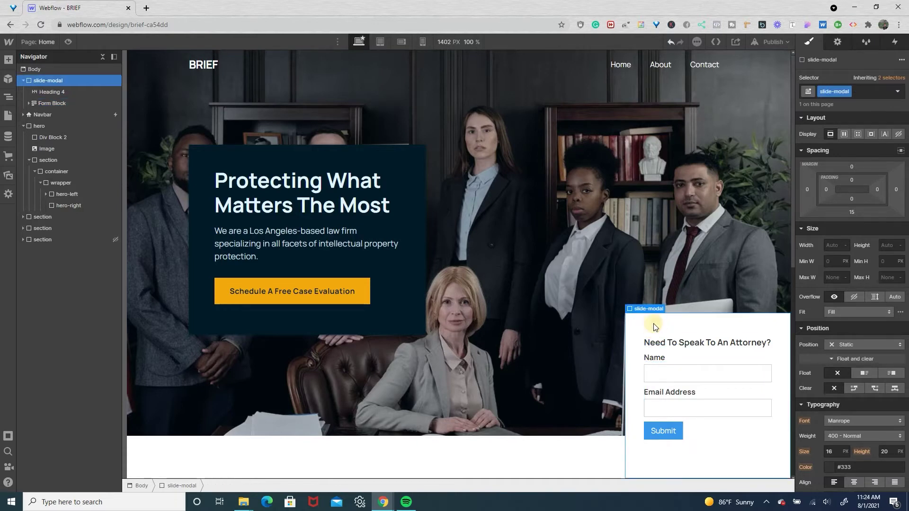
{"action": "key", "text": "ctrl+e"}
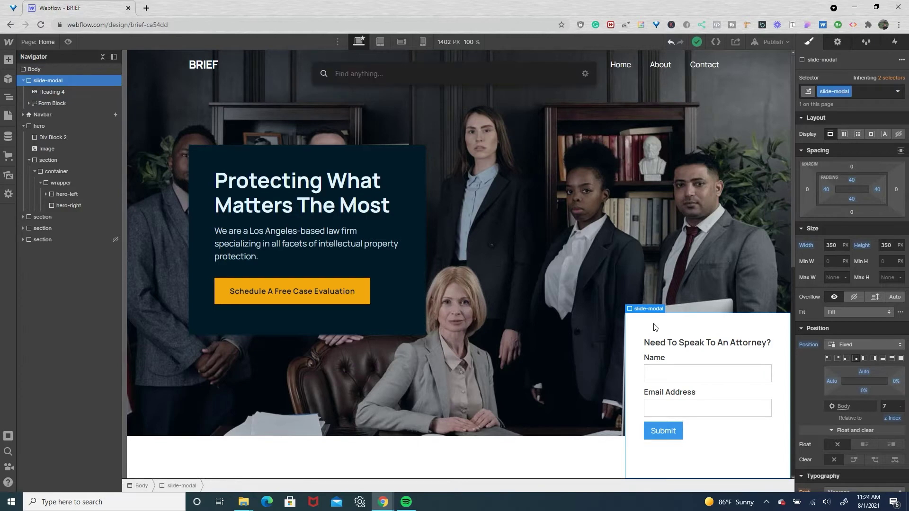
Add a Link Block to slide-modal with the class close-wrapper.
{"action": "type", "text": "link"}
{"action": "key", "text": "Return"}
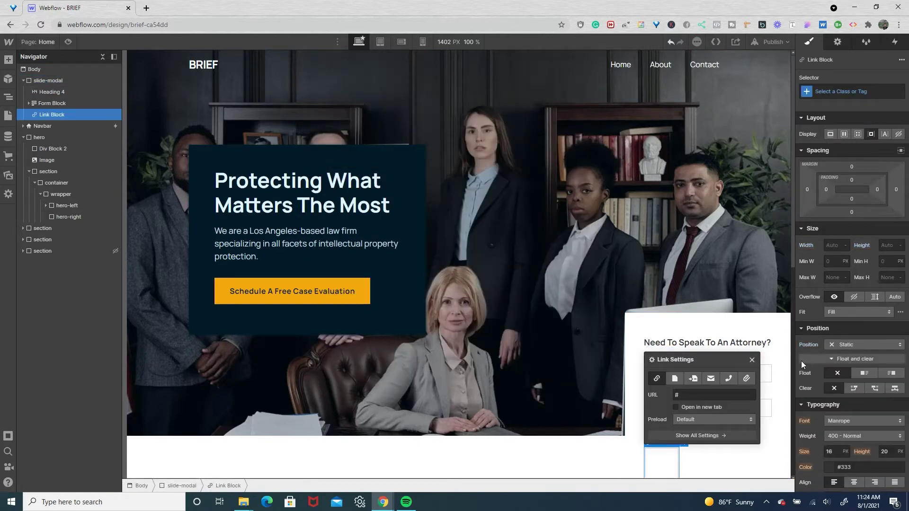
{"action": "left_click", "coordinate": [850, 91]}
{"action": "type", "text": "clo"}
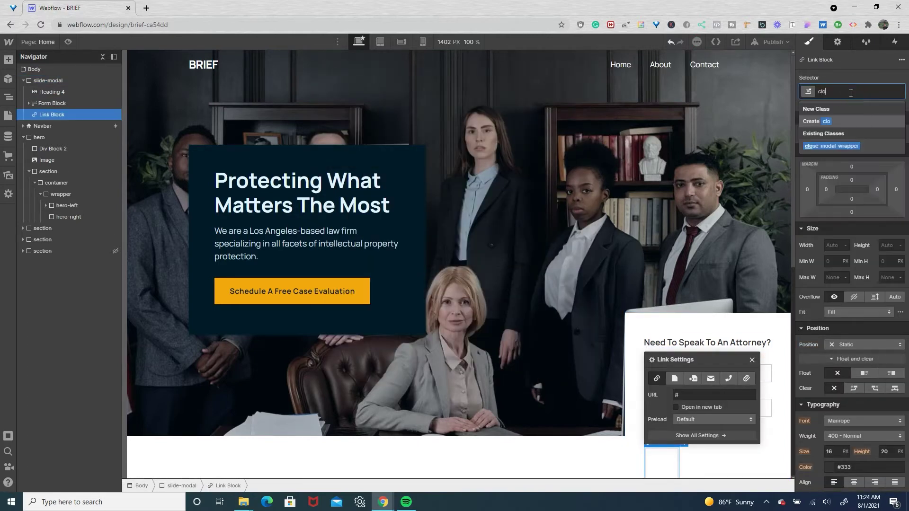
{"action": "type", "text": "se-wrapper"}
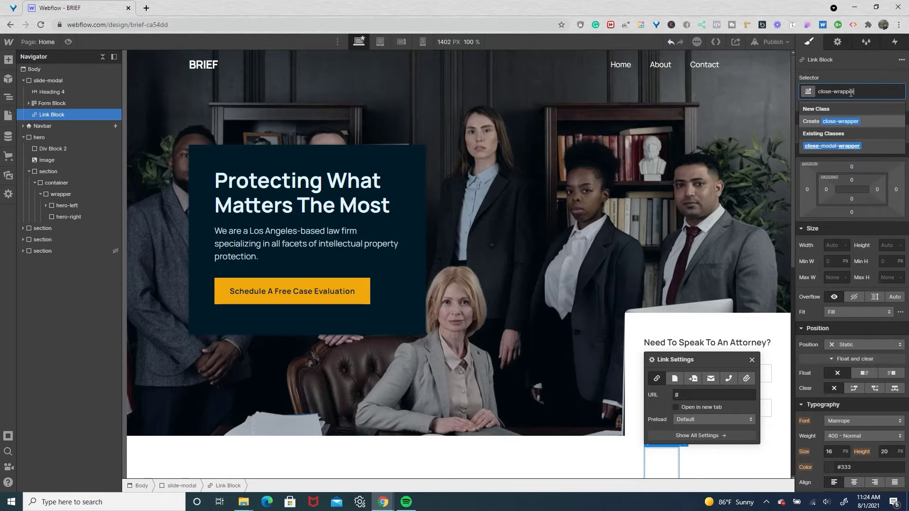
{"action": "key", "text": "Return"}
Position close-wrapper absolutely at the modal's top-right corner.
{"action": "left_click", "coordinate": [835, 343]}
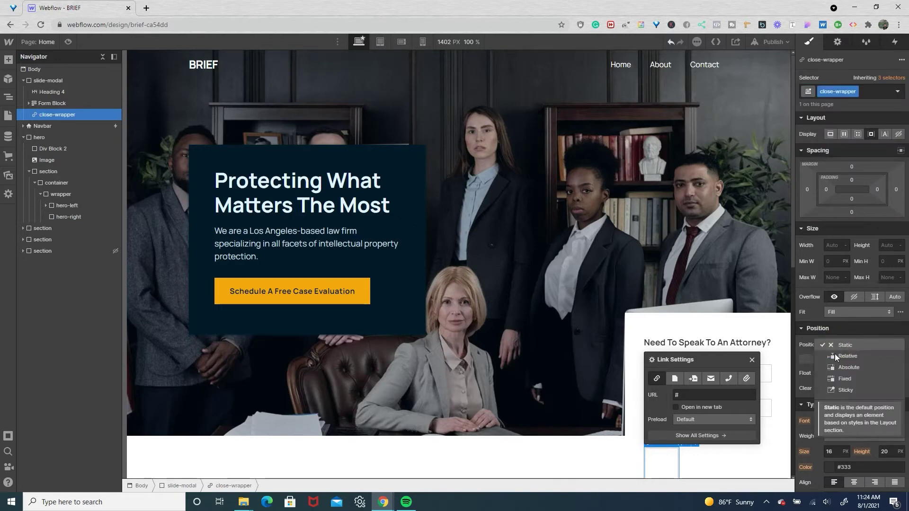
{"action": "left_click", "coordinate": [836, 366]}
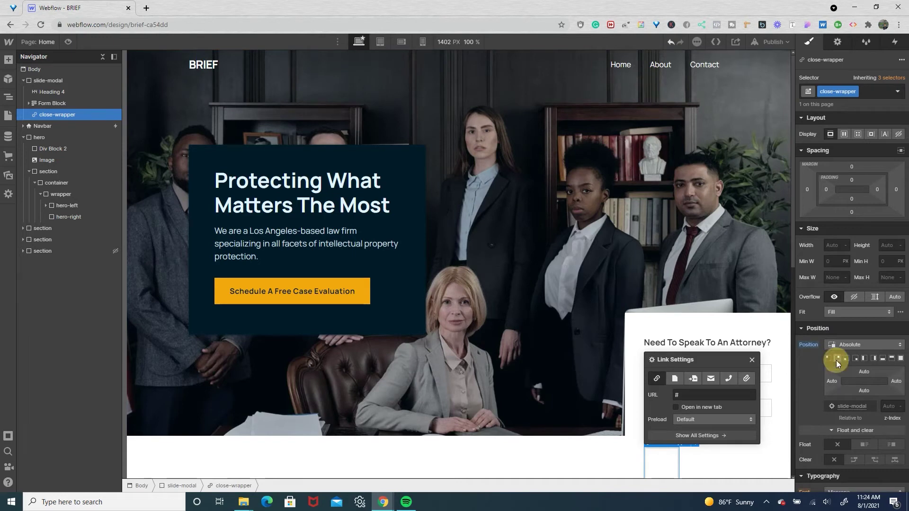
{"action": "left_click", "coordinate": [836, 358]}
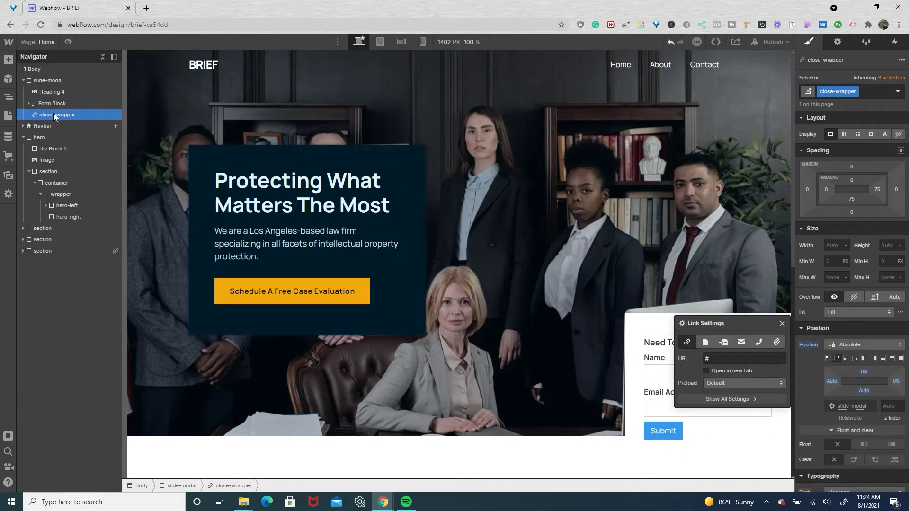
Add an Image inside close-wrapper via quick-find 'im'.
{"action": "key", "text": "ctrl+e"}
{"action": "type", "text": "im"}
{"action": "key", "text": "Return"}
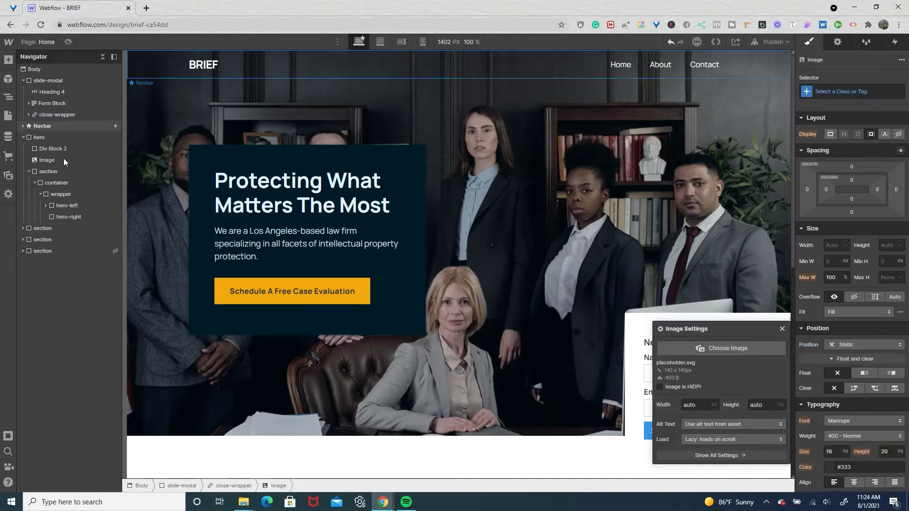
Make the image the close.svg X icon at 12 px wide.
{"action": "left_click", "coordinate": [701, 348]}
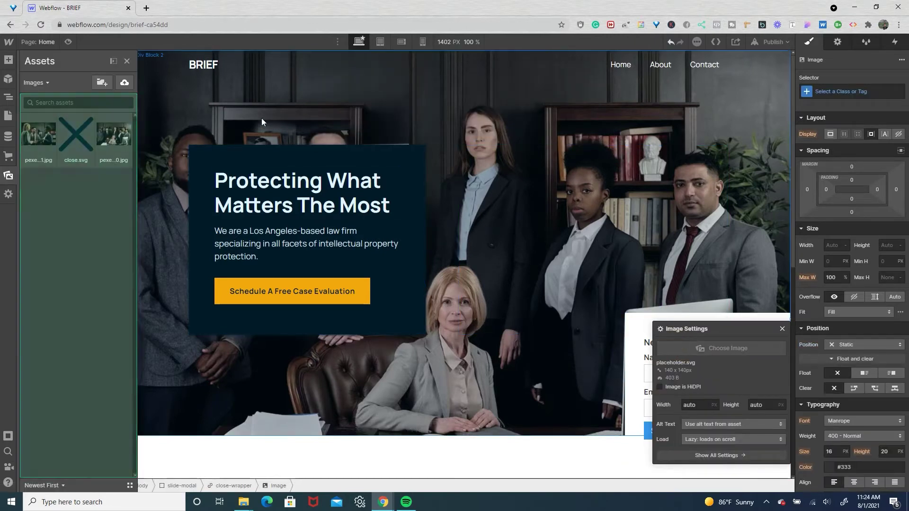
{"action": "left_click", "coordinate": [74, 132]}
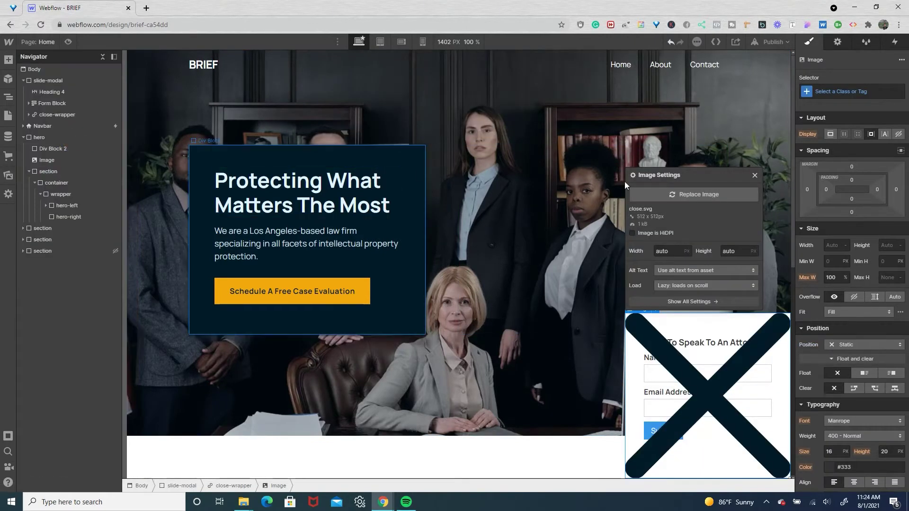
{"action": "left_click", "coordinate": [828, 245]}
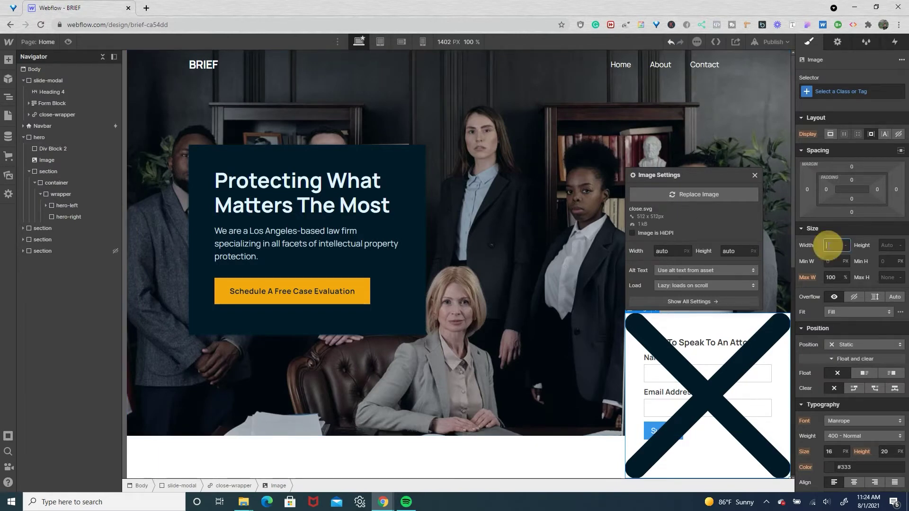
{"action": "type", "text": "12"}
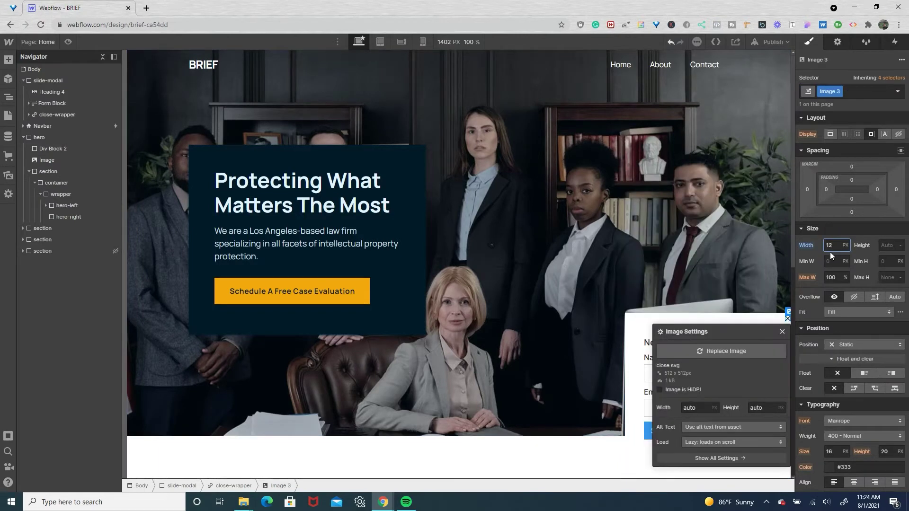
{"action": "left_click", "coordinate": [782, 332]}
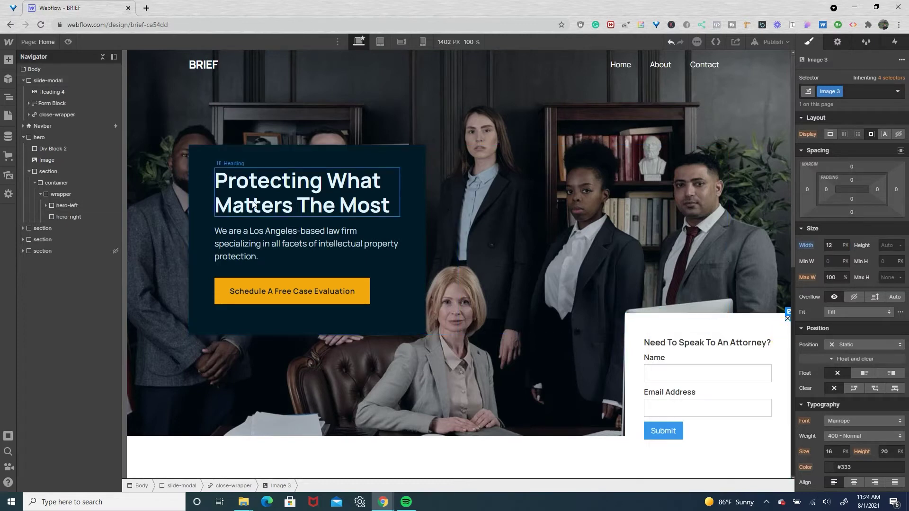
{"action": "left_click", "coordinate": [69, 116]}
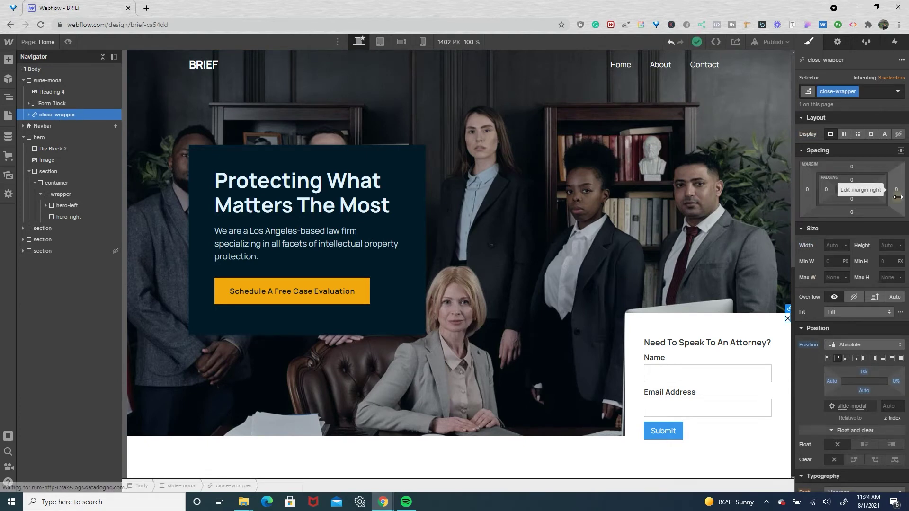
Give close-wrapper a 12 px right margin and 10 px top margin.
{"action": "left_click_drag", "start_coordinate": [897, 197], "coordinate": [902, 199]}
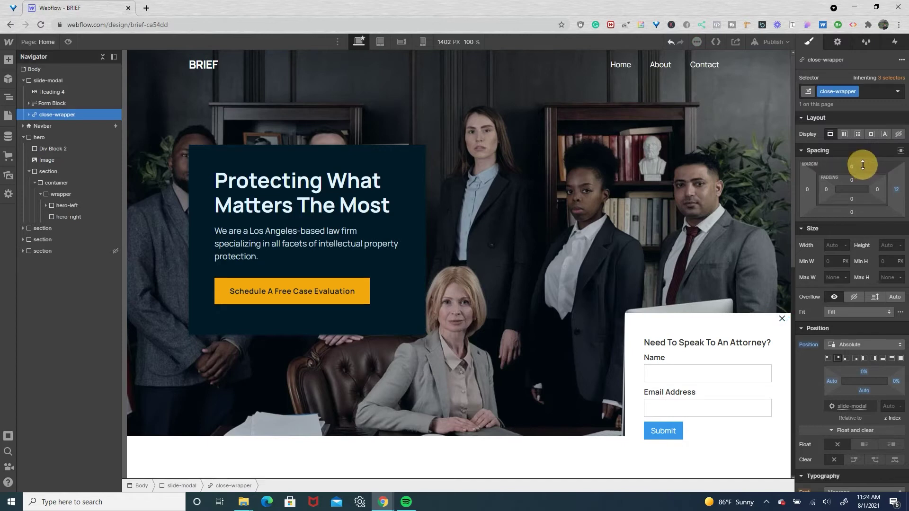
{"action": "left_click_drag", "start_coordinate": [862, 165], "coordinate": [863, 161]}
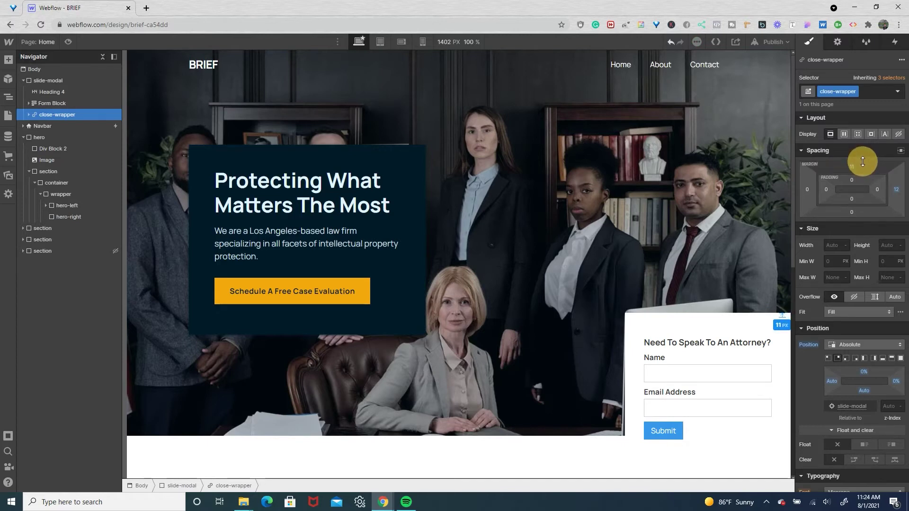
{"action": "left_click_drag", "start_coordinate": [862, 161], "coordinate": [863, 162]}
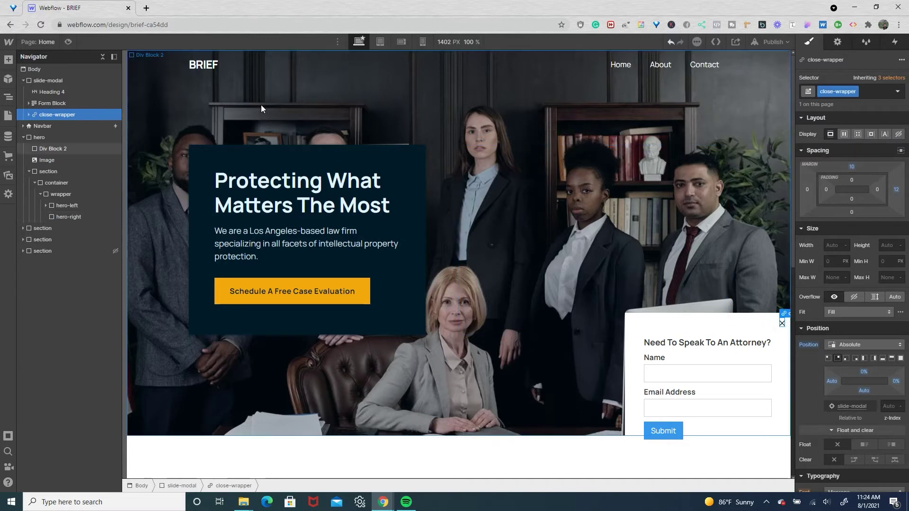
Preview the page to check the modal and X icon, then return to editing.
{"action": "left_click", "coordinate": [73, 47]}
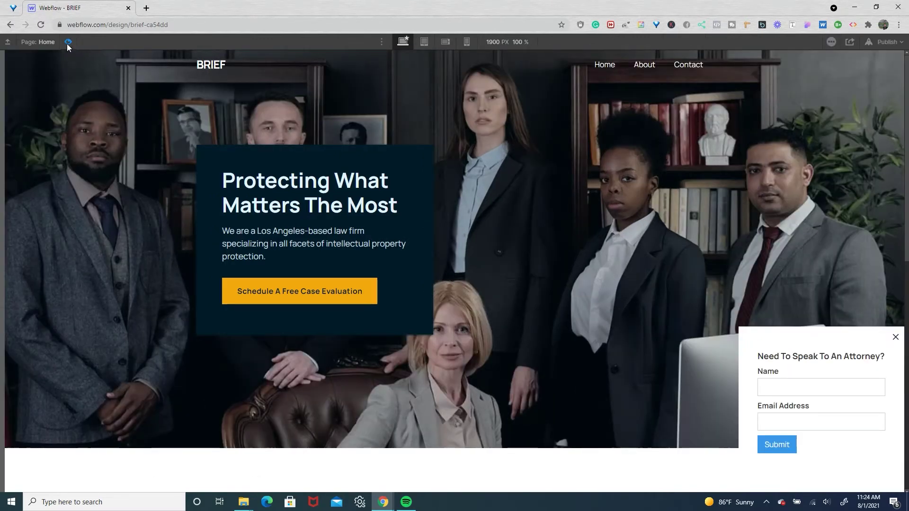
{"action": "left_click", "coordinate": [67, 45]}
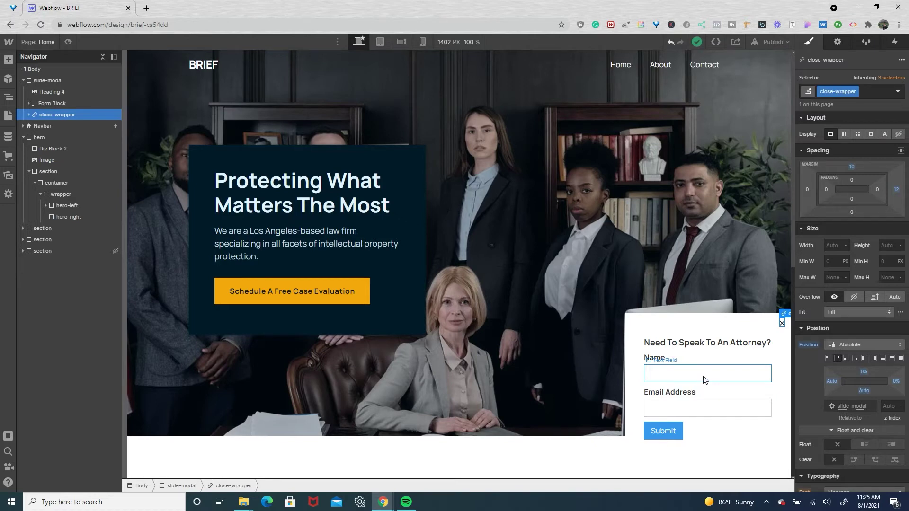
{"action": "left_click", "coordinate": [704, 332]}
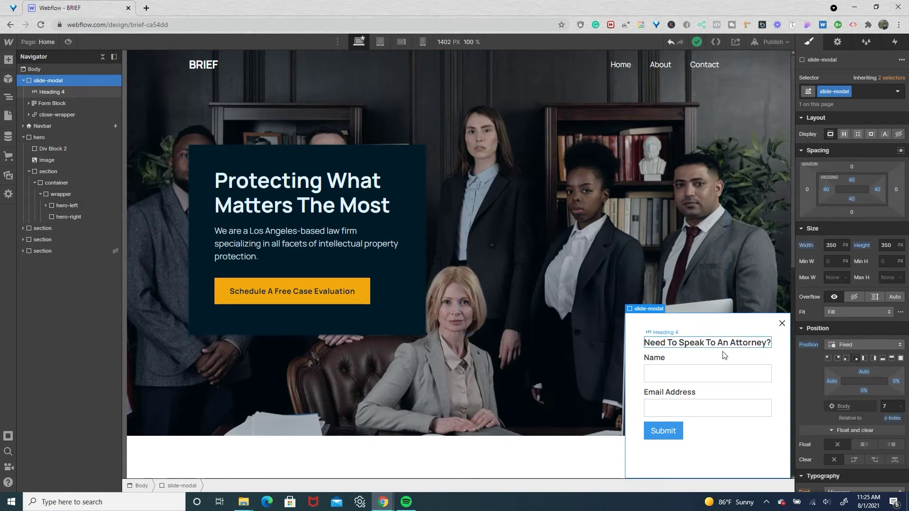
Give the Submit button a dark background, then open slide-modal's interactions settings.
{"action": "left_click", "coordinate": [665, 431]}
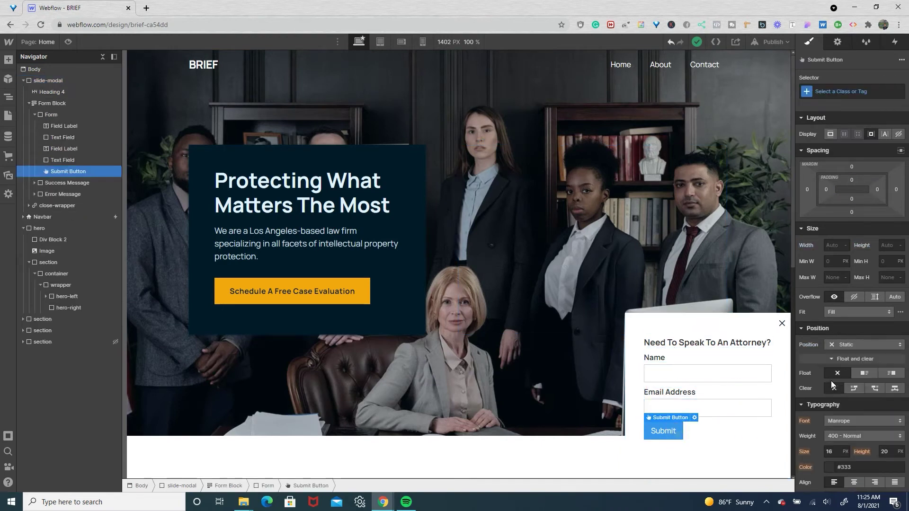
{"action": "scroll", "coordinate": [833, 385], "scroll_direction": "down", "scroll_amount": 5}
{"action": "left_click", "coordinate": [828, 393]}
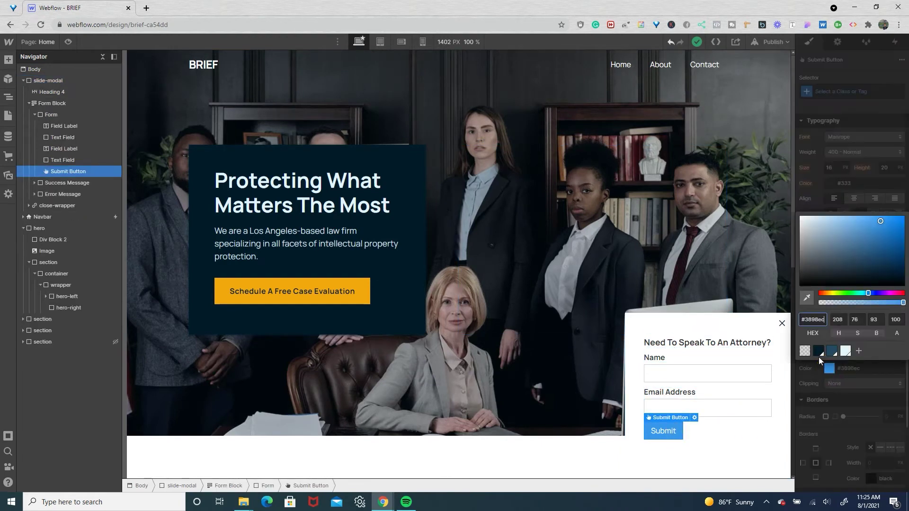
{"action": "left_click", "coordinate": [818, 352]}
{"action": "left_click", "coordinate": [649, 322]}
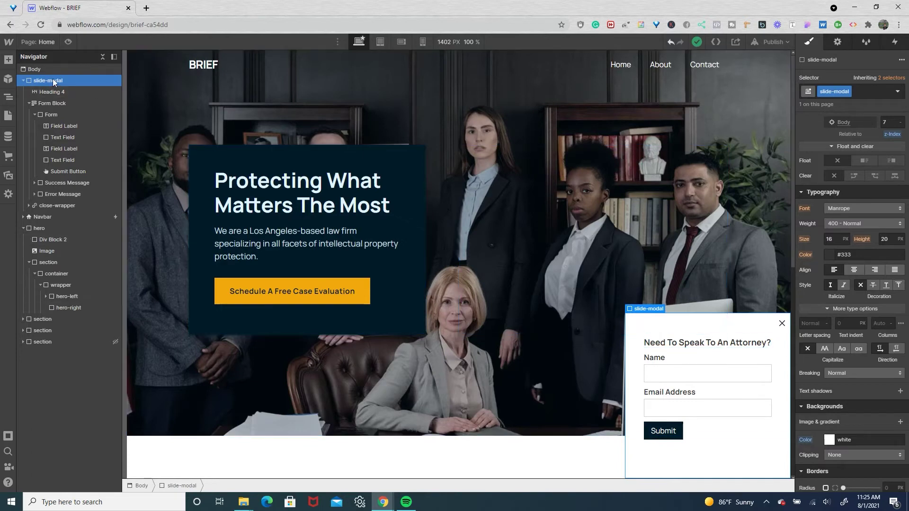
{"action": "left_click", "coordinate": [892, 42]}
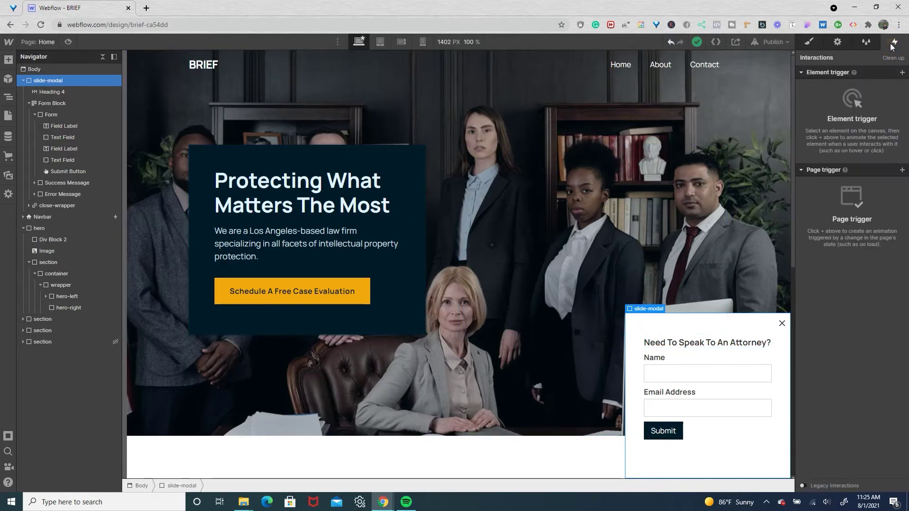
Add a Scroll into view trigger starting a new timed animation named slide-modal-appear.
{"action": "left_click", "coordinate": [901, 73]}
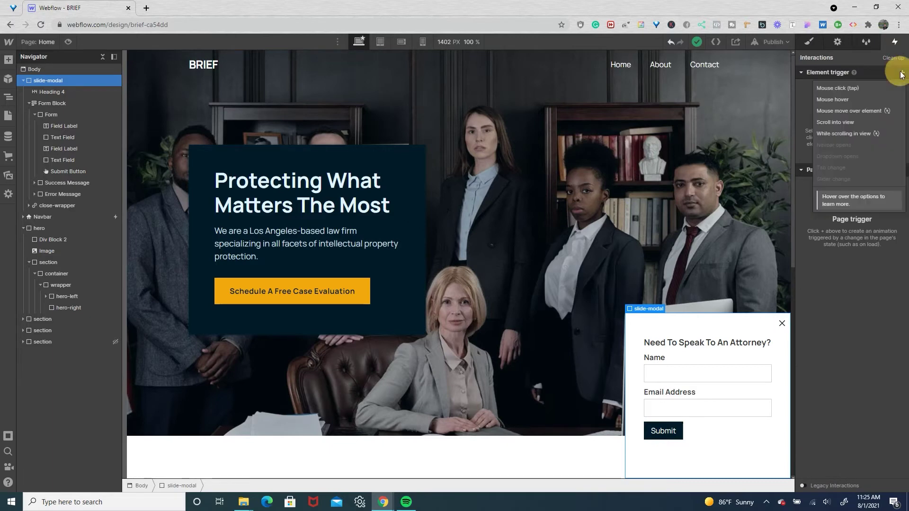
{"action": "left_click", "coordinate": [850, 120]}
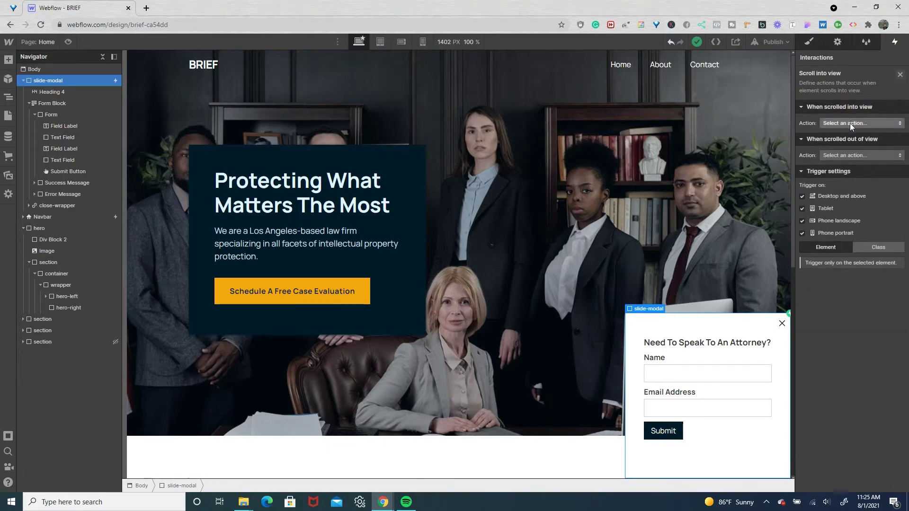
{"action": "left_click", "coordinate": [850, 123]}
{"action": "left_click", "coordinate": [847, 147]}
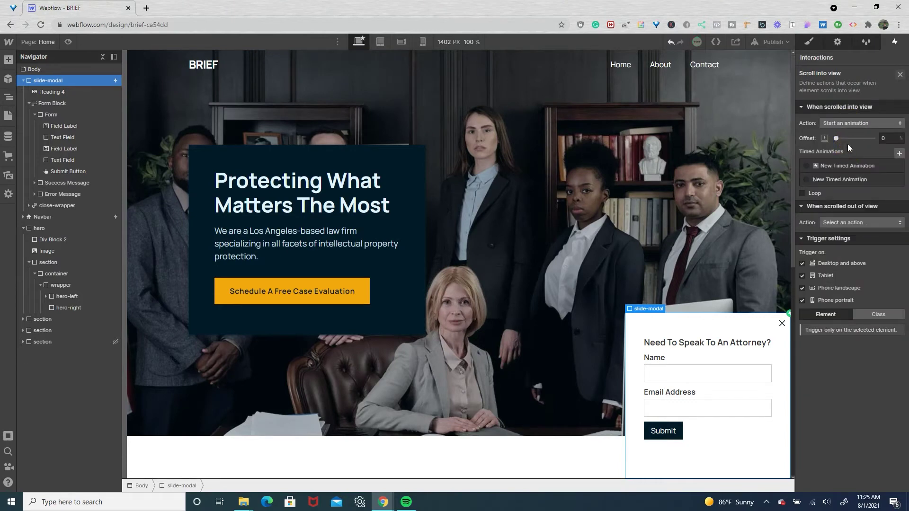
{"action": "left_click", "coordinate": [898, 154]}
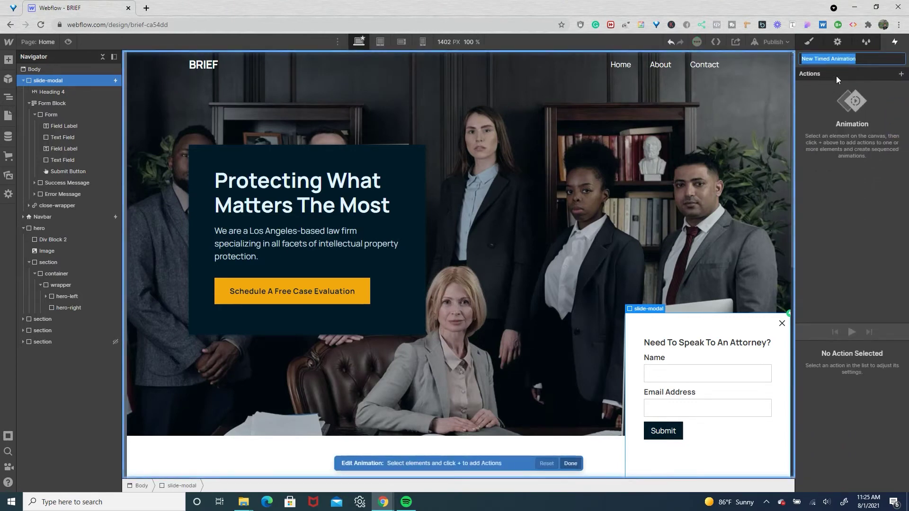
{"action": "type", "text": "slide-modal-appear"}
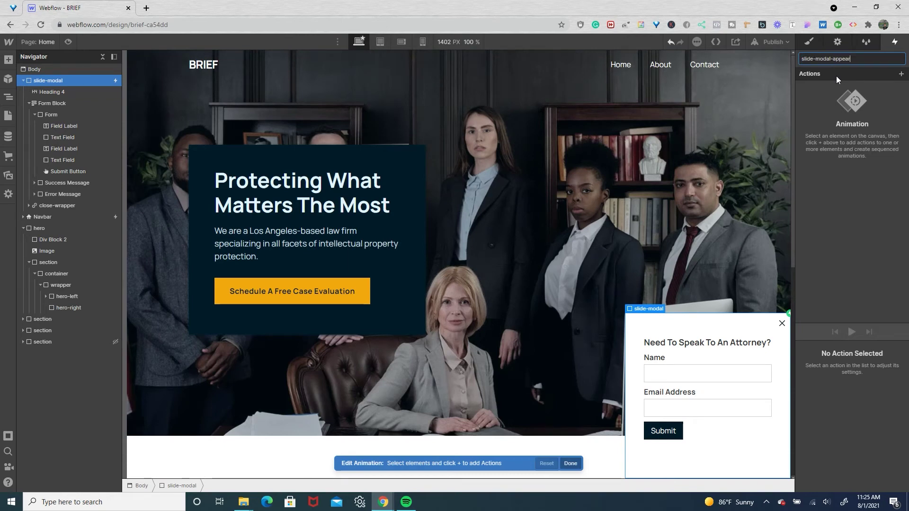
{"action": "key", "text": "Return"}
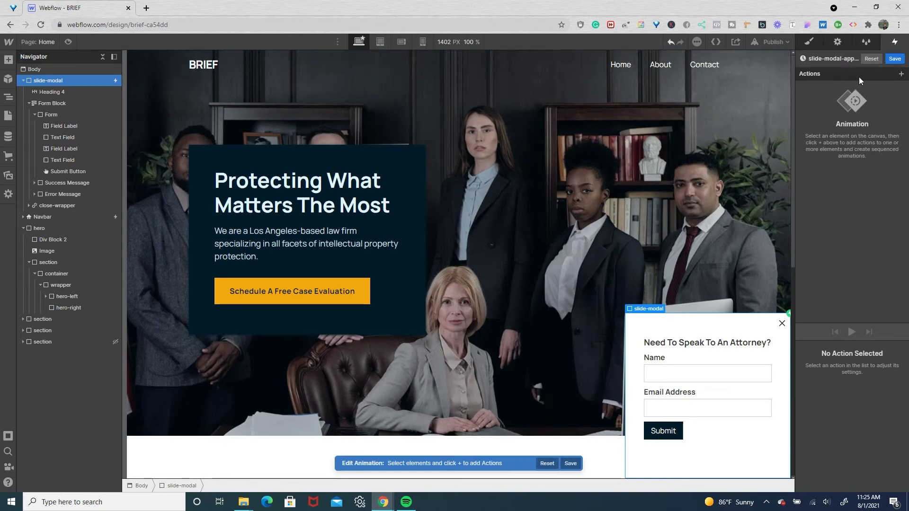
Add a Move action with duration 0 shifting the modal 500 px down.
{"action": "left_click", "coordinate": [901, 75]}
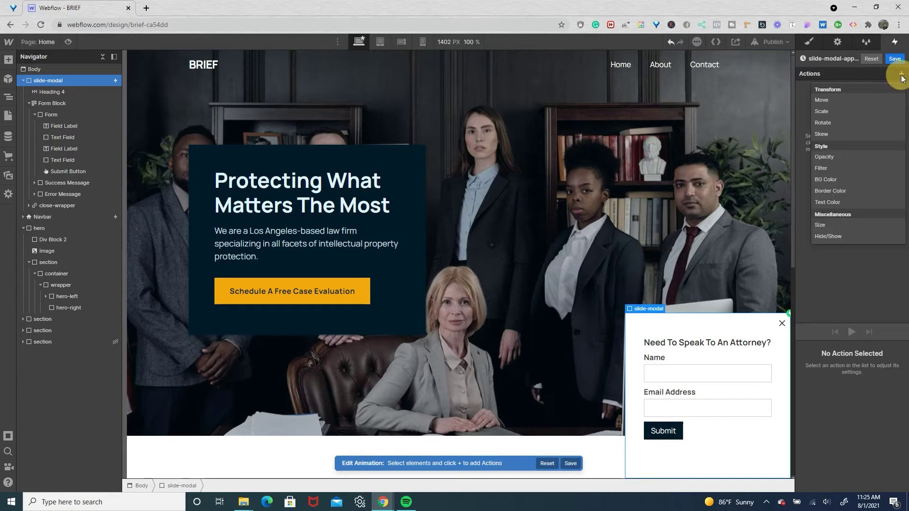
{"action": "left_click", "coordinate": [849, 97]}
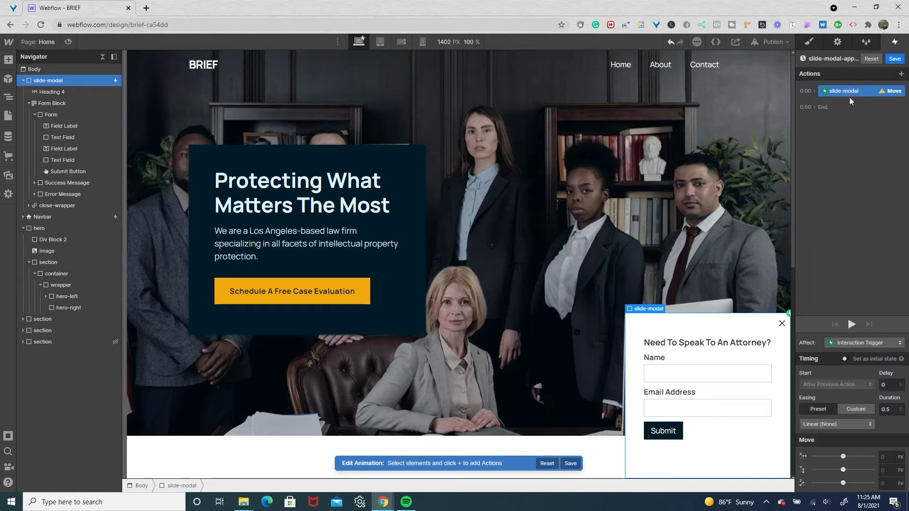
{"action": "left_click", "coordinate": [885, 409]}
{"action": "type", "text": "0"}
{"action": "left_click_drag", "start_coordinate": [843, 470], "coordinate": [905, 475]}
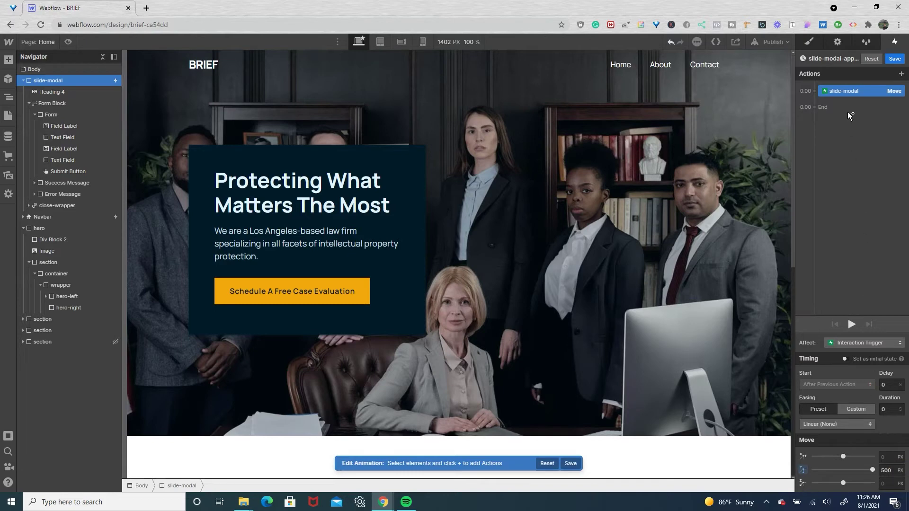
{"action": "left_click", "coordinate": [836, 98]}
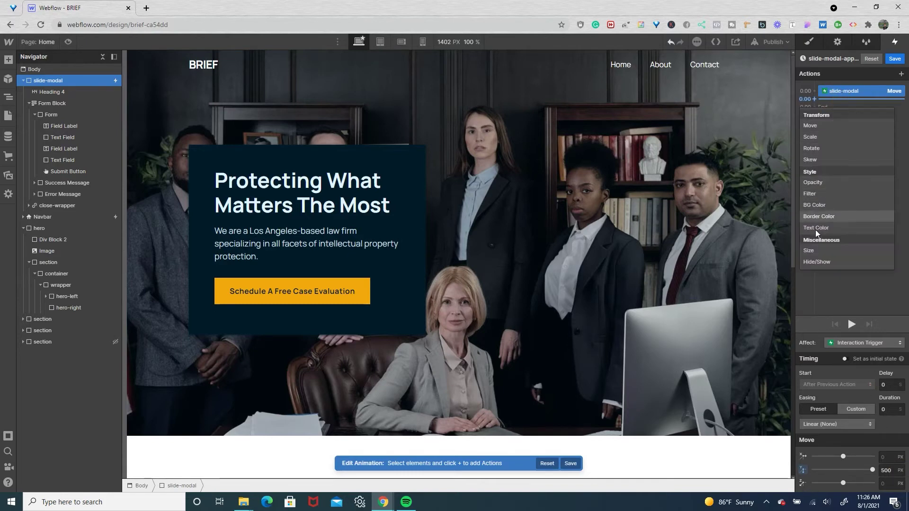
Add a Hide/Show action set to display none, running together with the Move.
{"action": "left_click", "coordinate": [812, 261]}
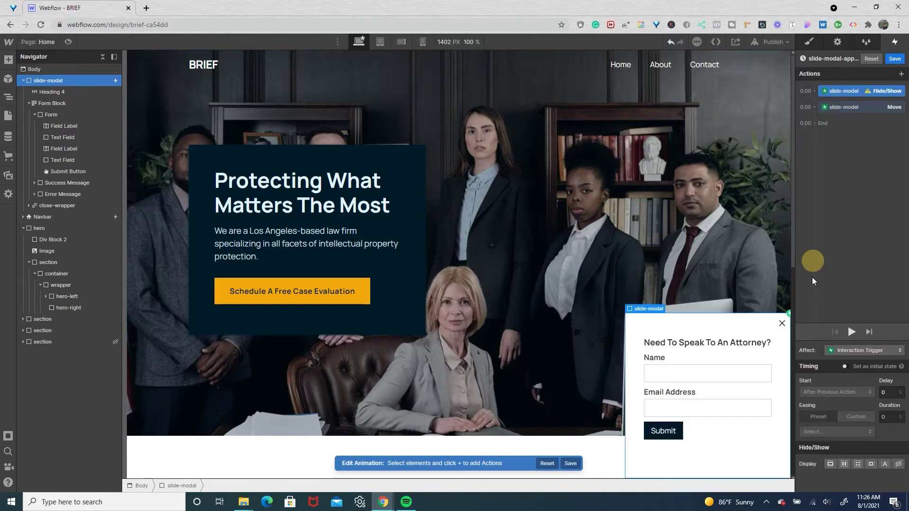
{"action": "left_click", "coordinate": [898, 464]}
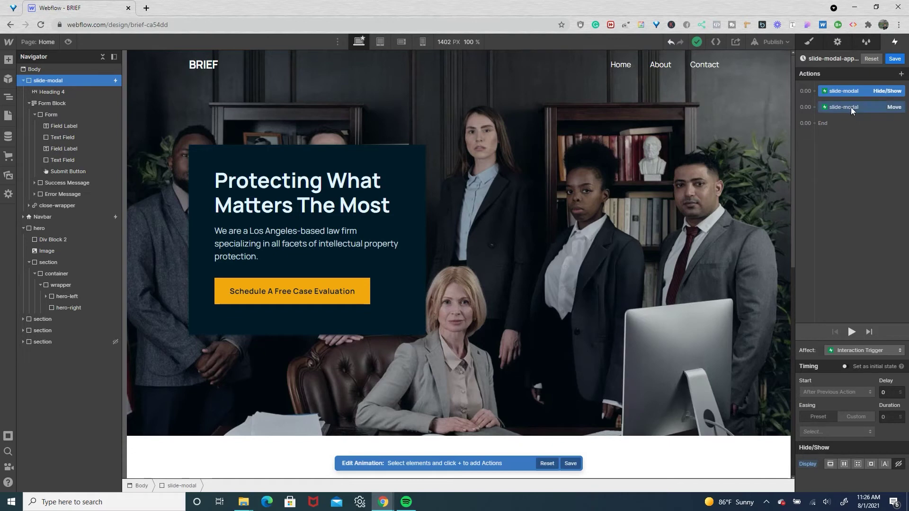
{"action": "left_click_drag", "start_coordinate": [851, 105], "coordinate": [853, 89]}
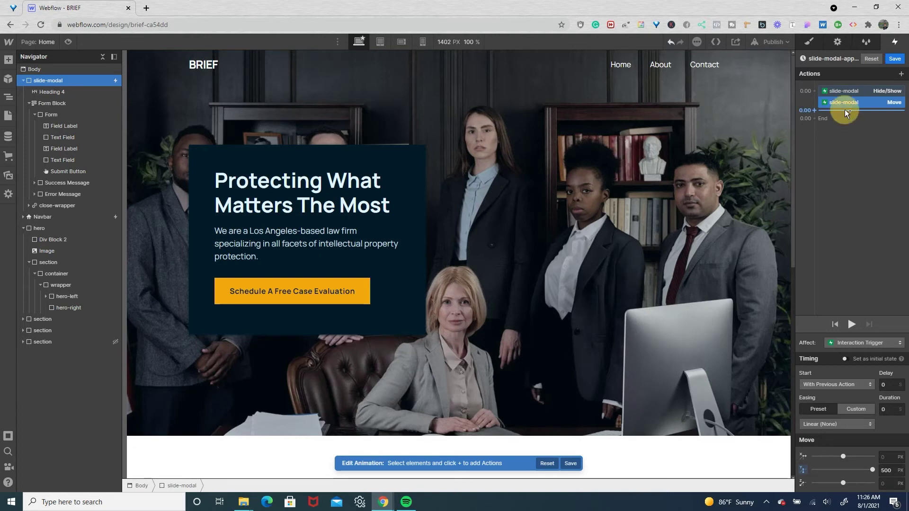
Add a second Hide/Show action for the modal with a 3-second delay.
{"action": "left_click", "coordinate": [845, 109]}
{"action": "left_click", "coordinate": [822, 272]}
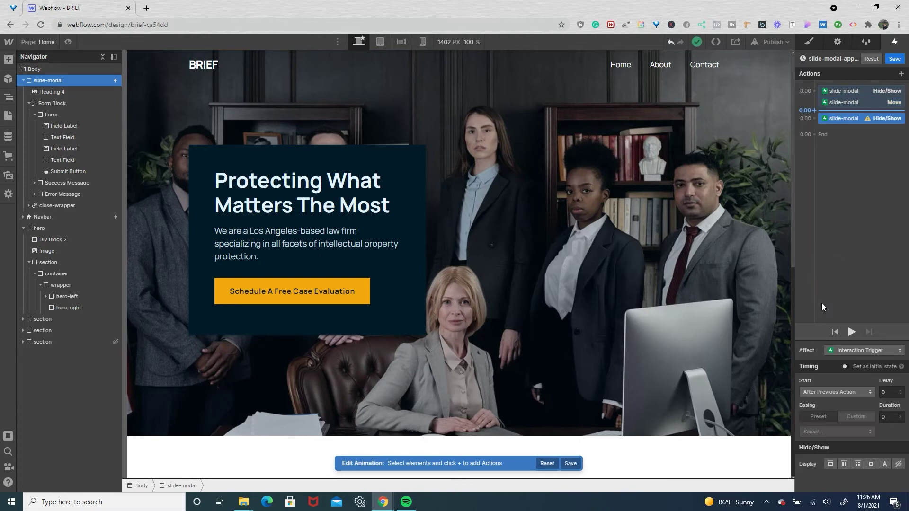
{"action": "double_click", "coordinate": [885, 395]}
{"action": "type", "text": "3"}
Show the modal as Block at 3 s and move it to Y 0 px over 1 s with Out Quart easing.
{"action": "left_click", "coordinate": [831, 464]}
{"action": "left_click", "coordinate": [840, 126]}
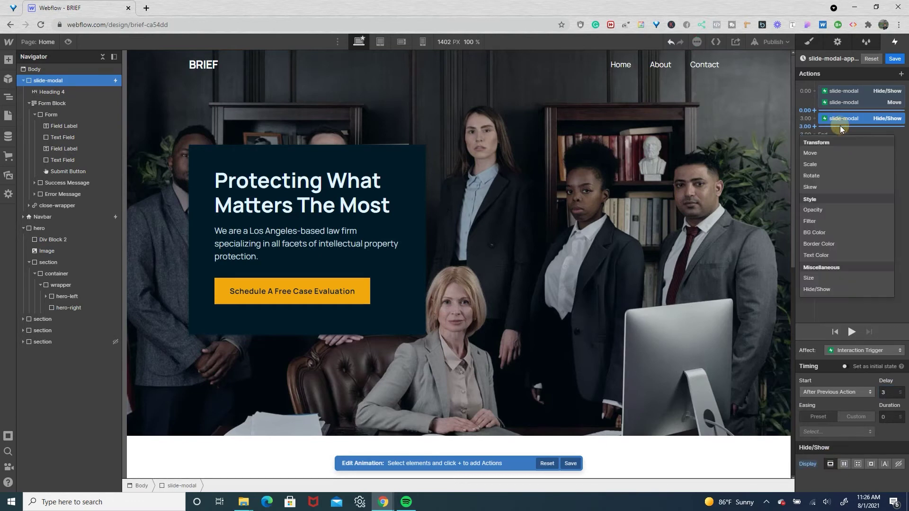
{"action": "left_click", "coordinate": [829, 151]}
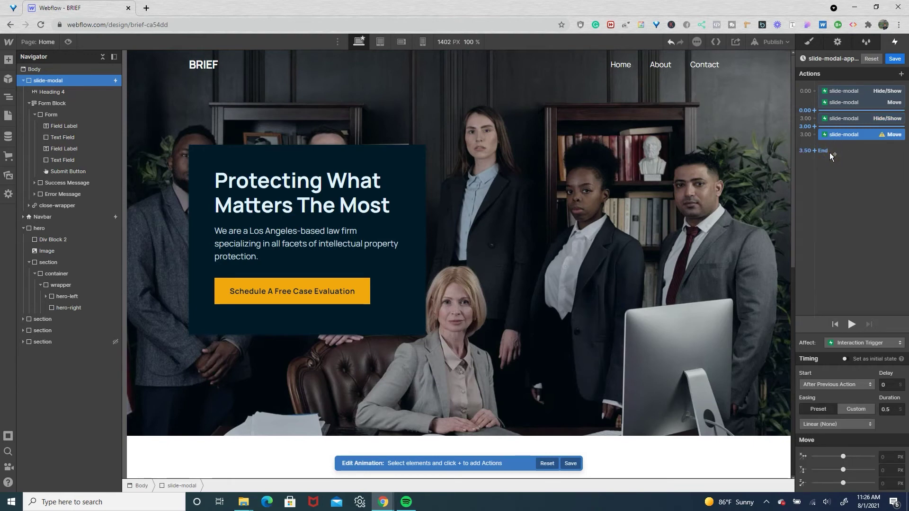
{"action": "left_click_drag", "start_coordinate": [839, 135], "coordinate": [842, 122]}
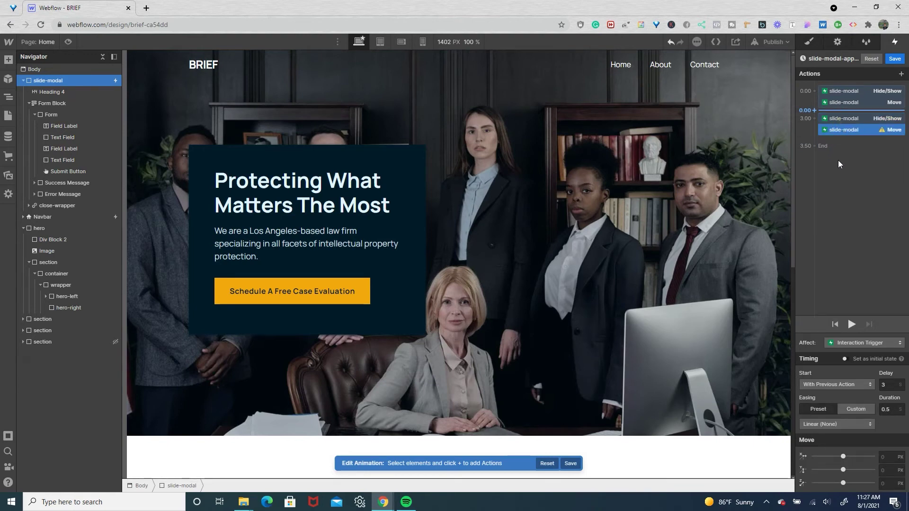
{"action": "double_click", "coordinate": [885, 409]}
{"action": "type", "text": "1"}
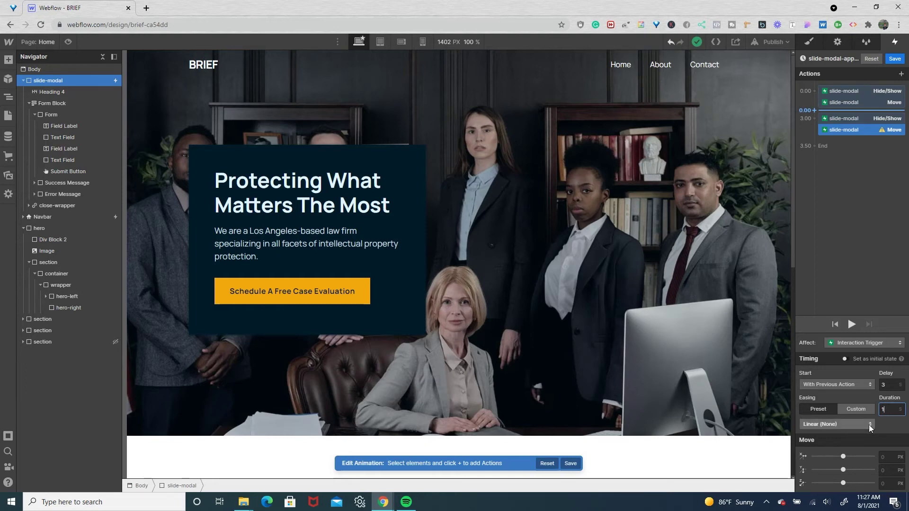
{"action": "left_click", "coordinate": [868, 425]}
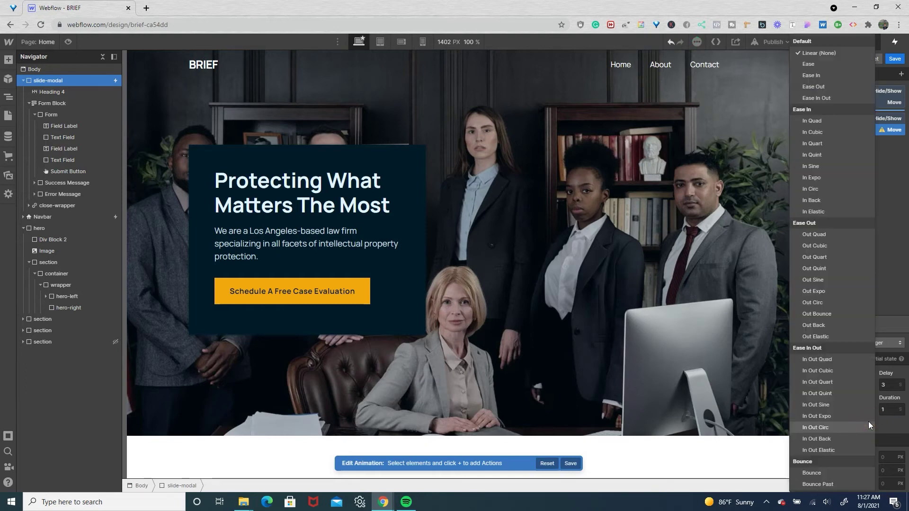
{"action": "left_click", "coordinate": [830, 260]}
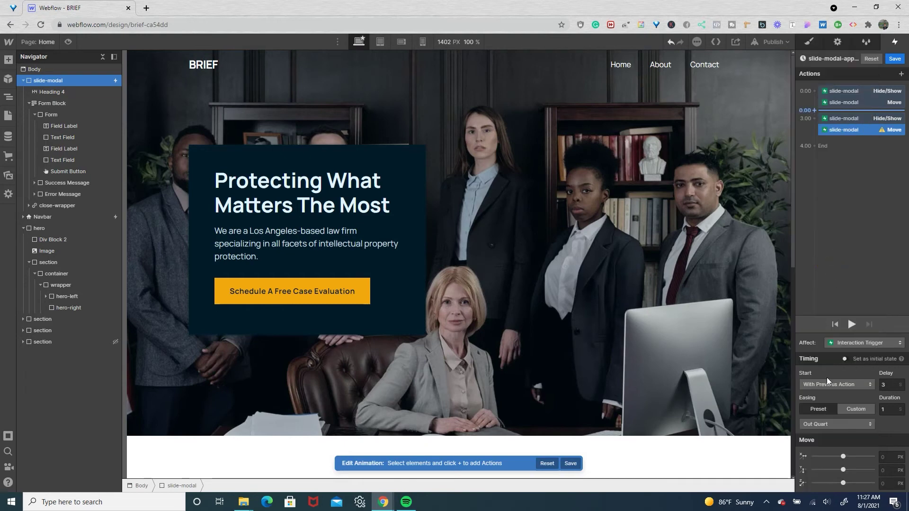
{"action": "left_click", "coordinate": [842, 470]}
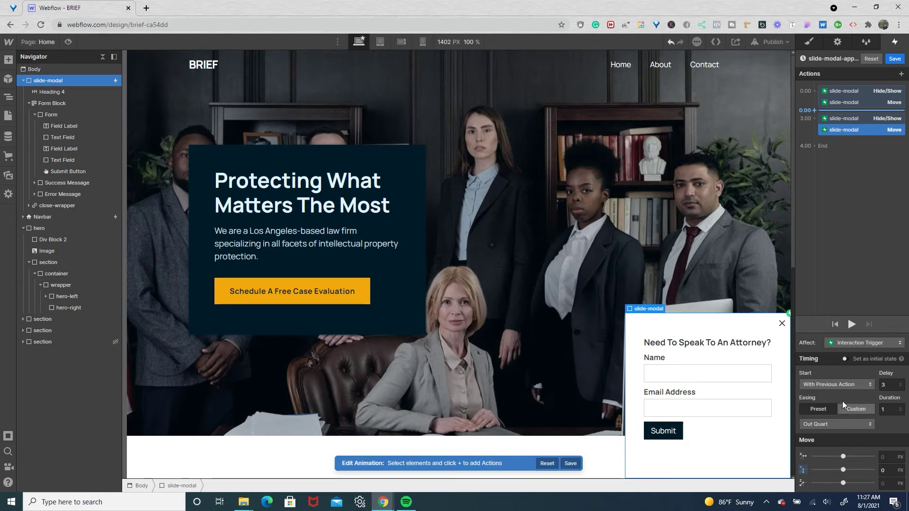
Preview the slide-modal-appear animation and save it.
{"action": "left_click", "coordinate": [850, 325]}
{"action": "left_click", "coordinate": [740, 331]}
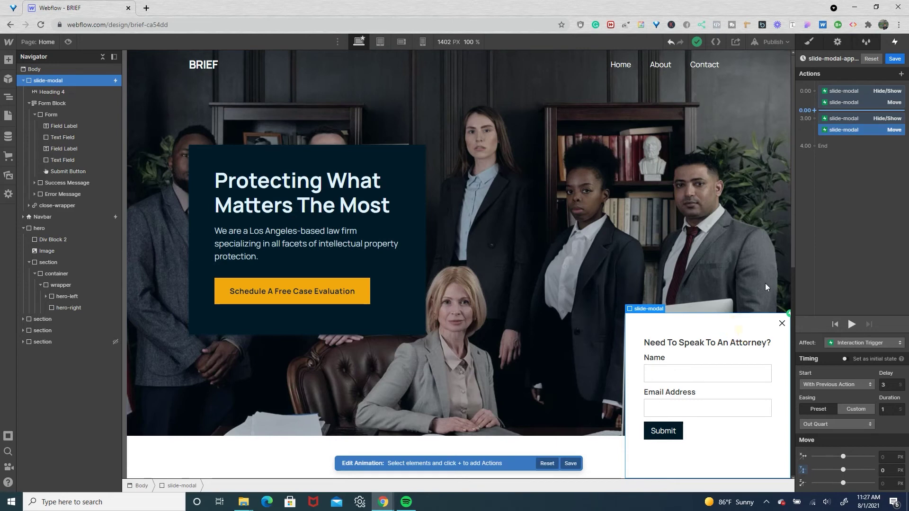
{"action": "left_click", "coordinate": [894, 59]}
Give close-wrapper a Mouse click trigger whose first click starts a new timed animation.
{"action": "left_click", "coordinate": [809, 42]}
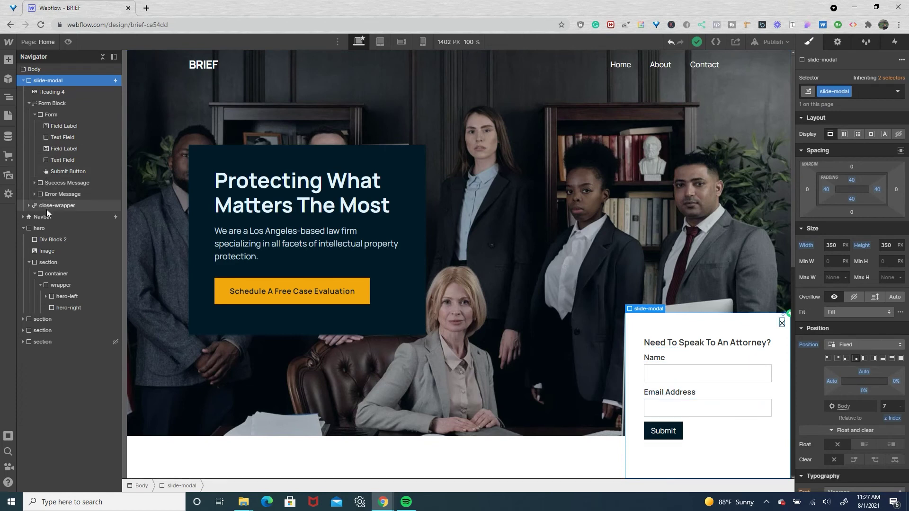
{"action": "left_click", "coordinate": [46, 208]}
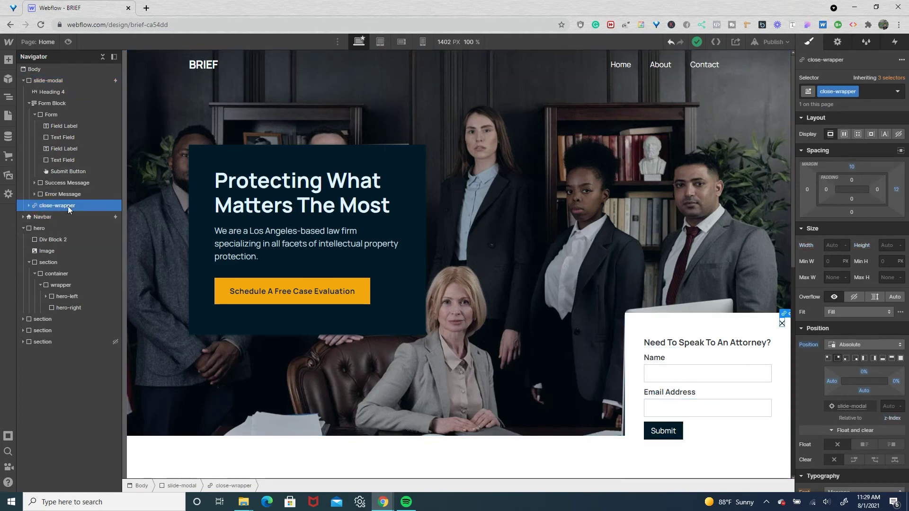
{"action": "left_click", "coordinate": [892, 43]}
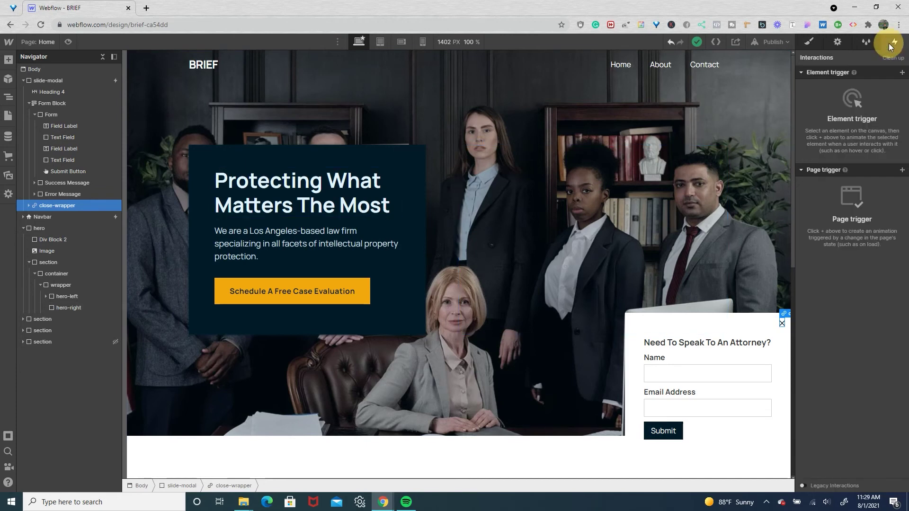
{"action": "left_click", "coordinate": [902, 72]}
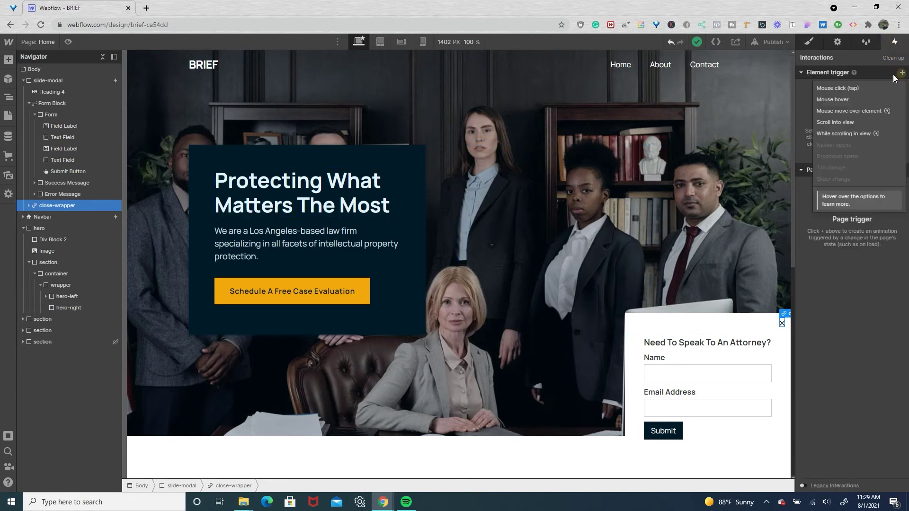
{"action": "left_click", "coordinate": [870, 87]}
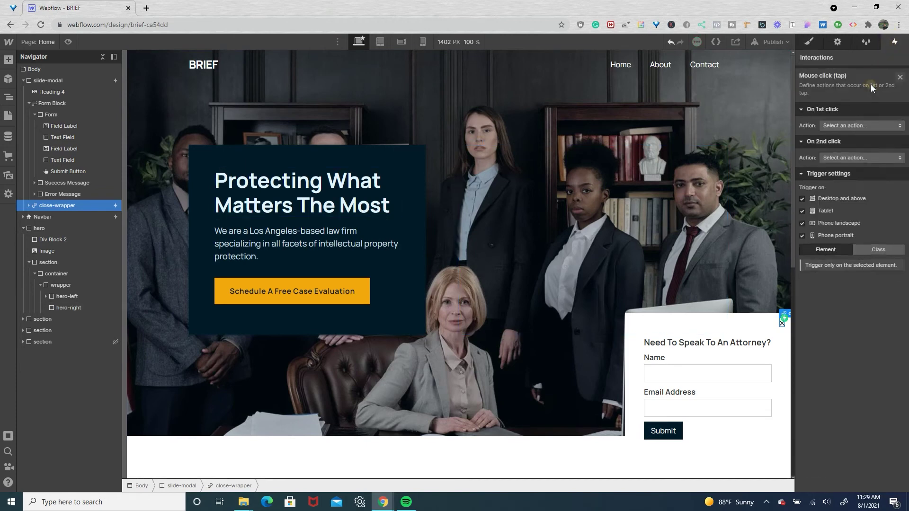
{"action": "left_click", "coordinate": [865, 123]}
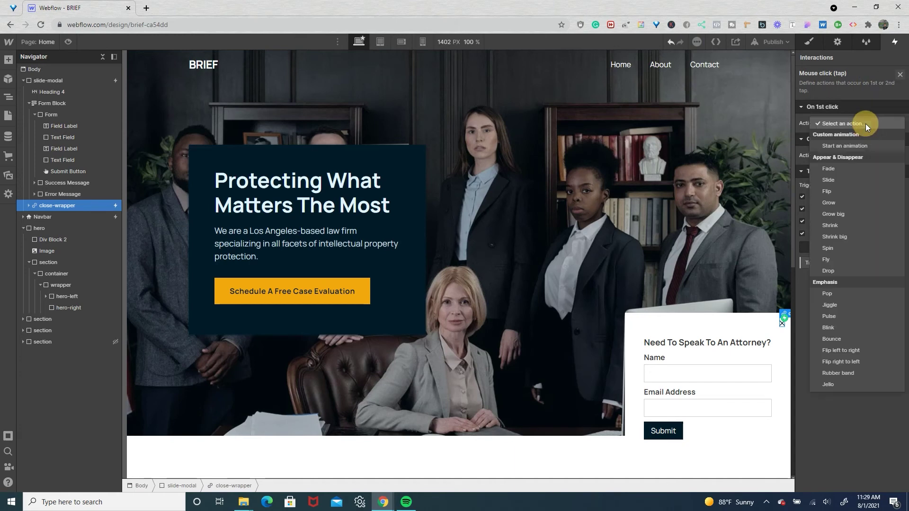
{"action": "left_click", "coordinate": [851, 147]}
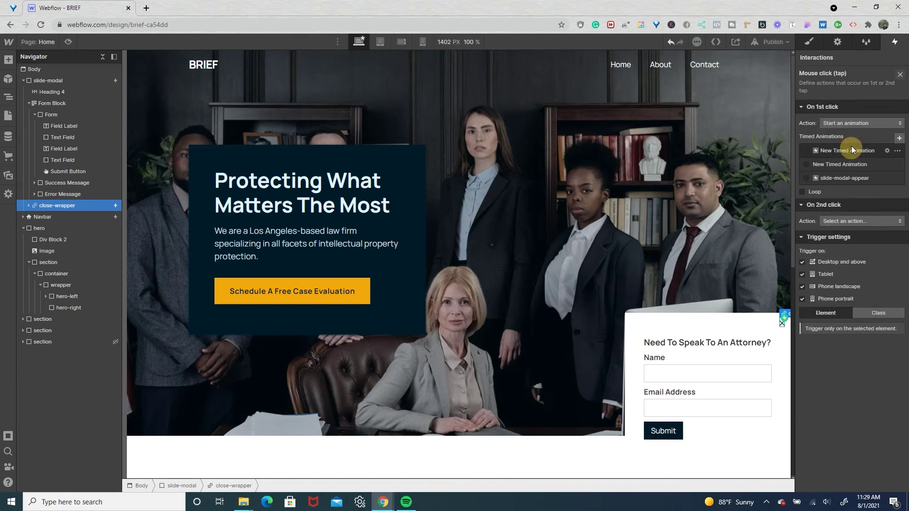
{"action": "left_click", "coordinate": [899, 138]}
Name the animation close-modal and add a Move action on slide-modal.
{"action": "type", "text": "c"}
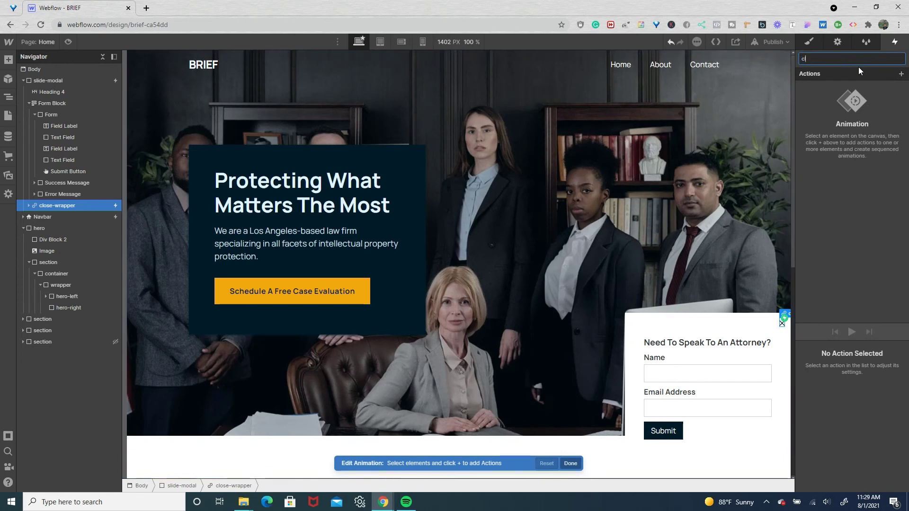
{"action": "type", "text": "lose-modal"}
{"action": "key", "text": "Return"}
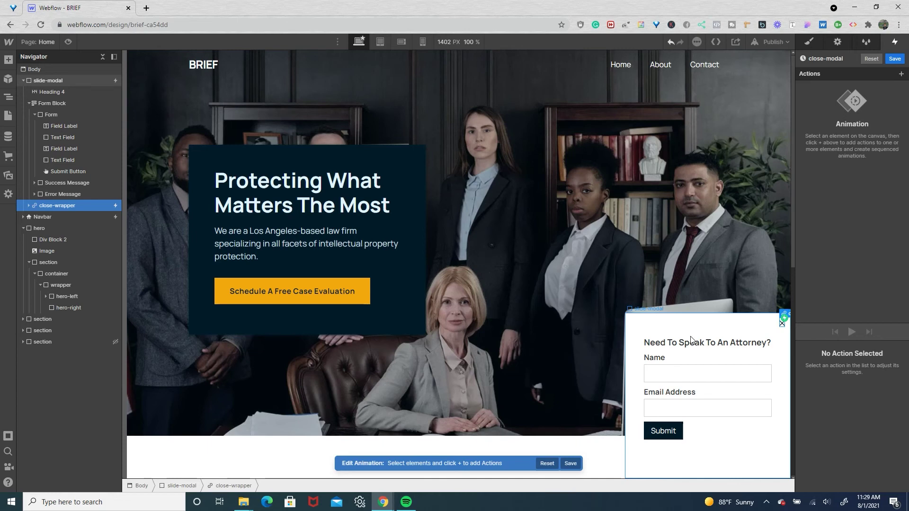
{"action": "left_click", "coordinate": [67, 82]}
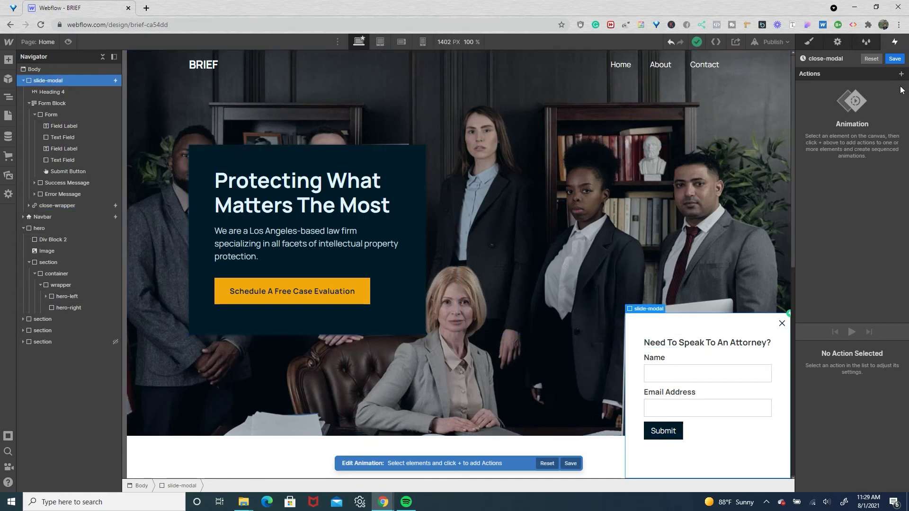
{"action": "left_click", "coordinate": [900, 73]}
{"action": "left_click", "coordinate": [848, 96]}
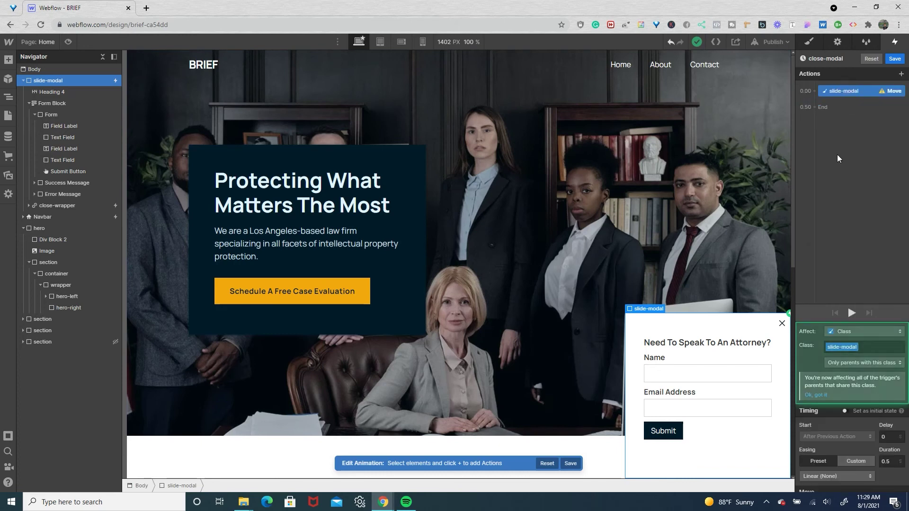
Set the Move to 1 s, In Quart easing, Y 500 px, and save it.
{"action": "left_click", "coordinate": [885, 461]}
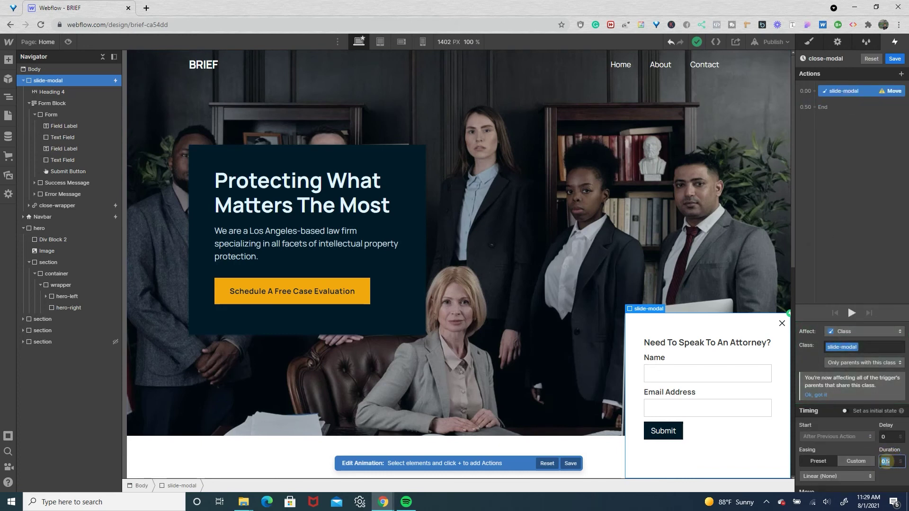
{"action": "type", "text": "1"}
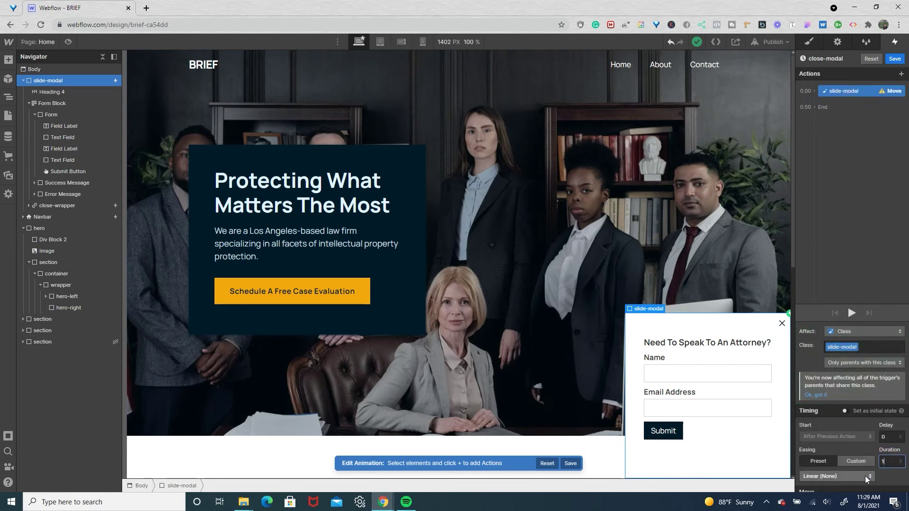
{"action": "left_click", "coordinate": [865, 477]}
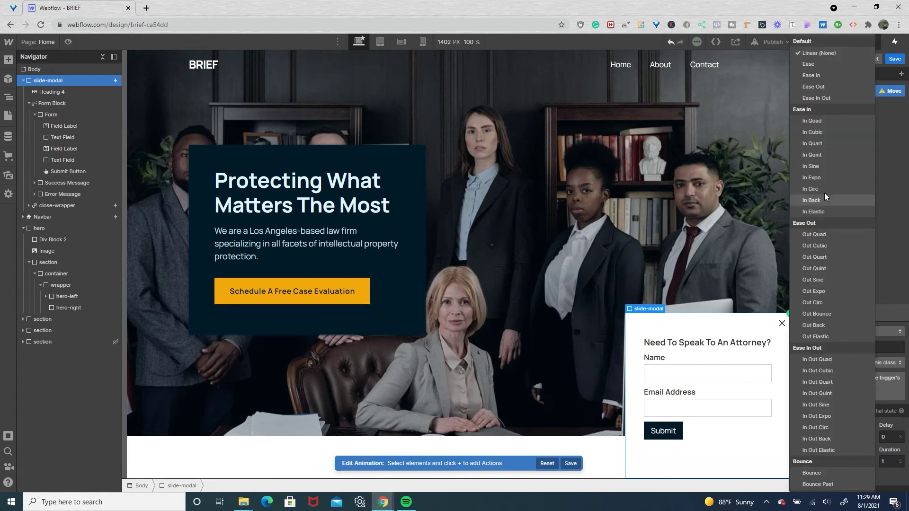
{"action": "left_click", "coordinate": [827, 148]}
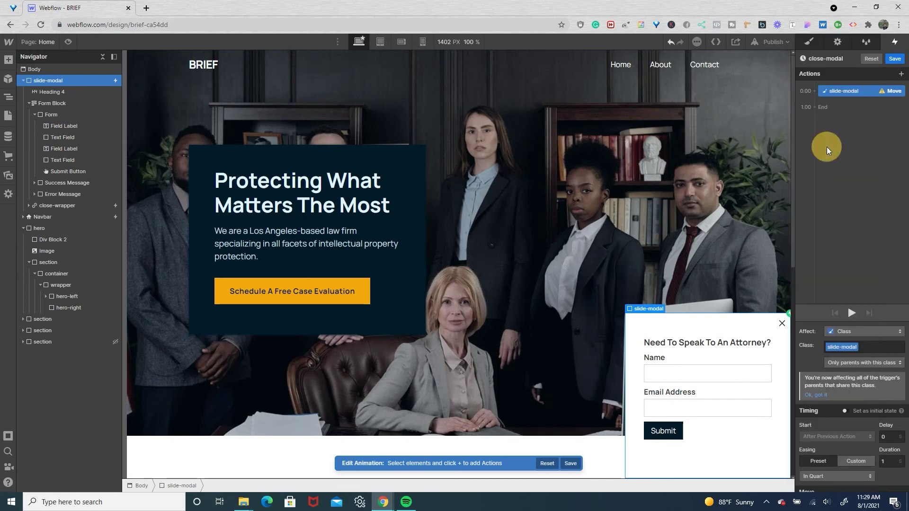
{"action": "scroll", "coordinate": [829, 451], "scroll_direction": "down", "scroll_amount": 1}
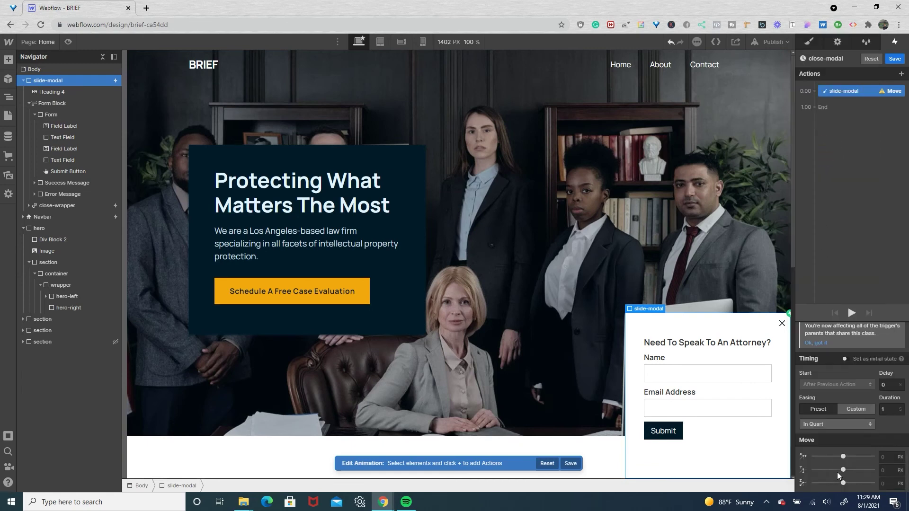
{"action": "left_click_drag", "start_coordinate": [843, 470], "coordinate": [894, 472]}
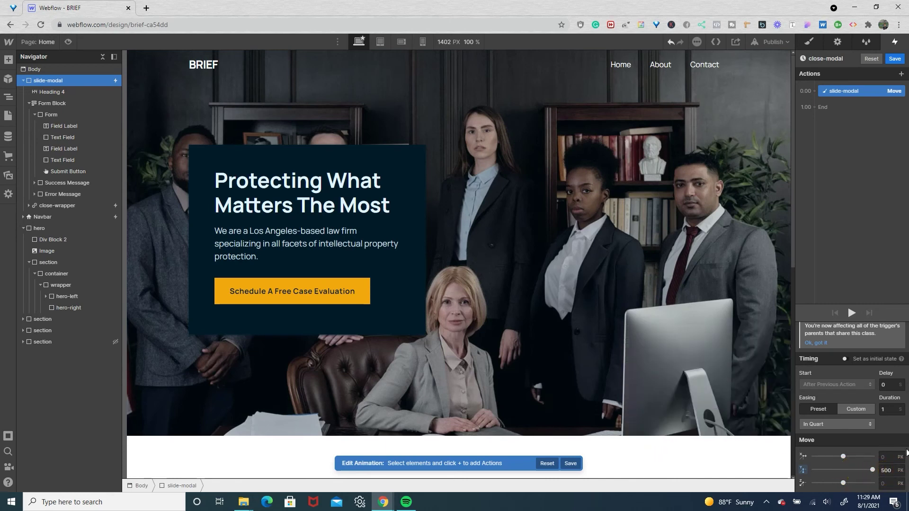
{"action": "left_click", "coordinate": [896, 59]}
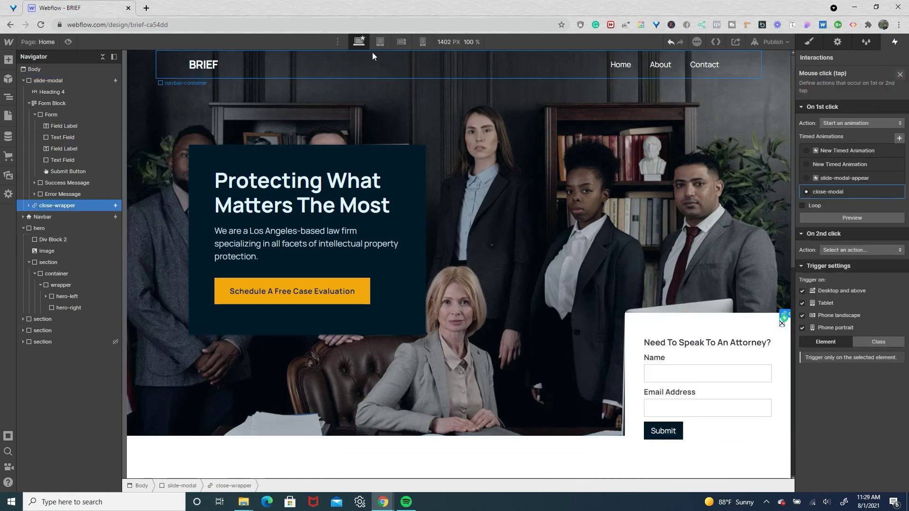
Preview the page, click the popup's X to check it slides away, then return to the designer.
{"action": "left_click", "coordinate": [70, 41]}
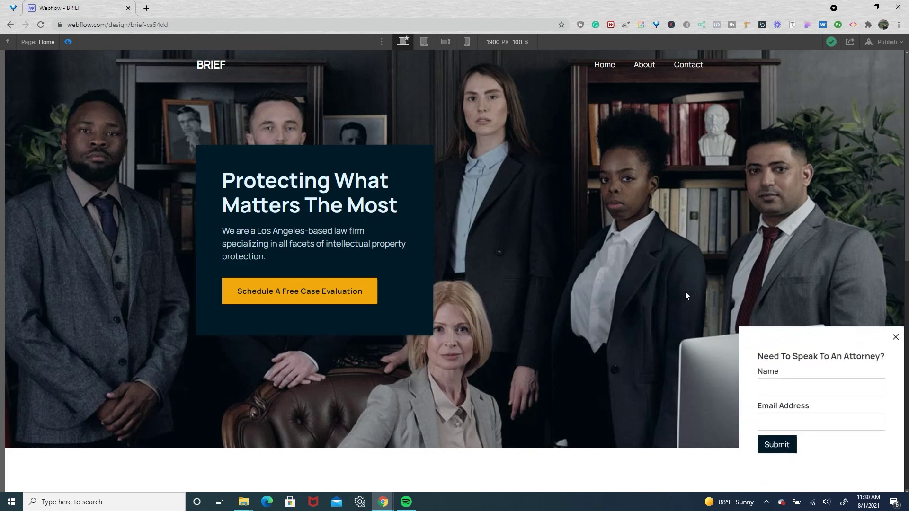
{"action": "left_click", "coordinate": [895, 337]}
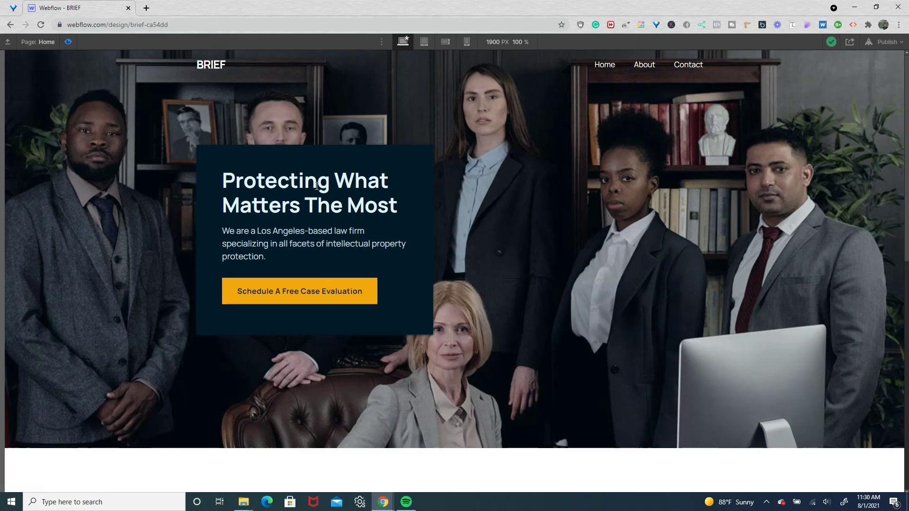
{"action": "left_click", "coordinate": [68, 42]}
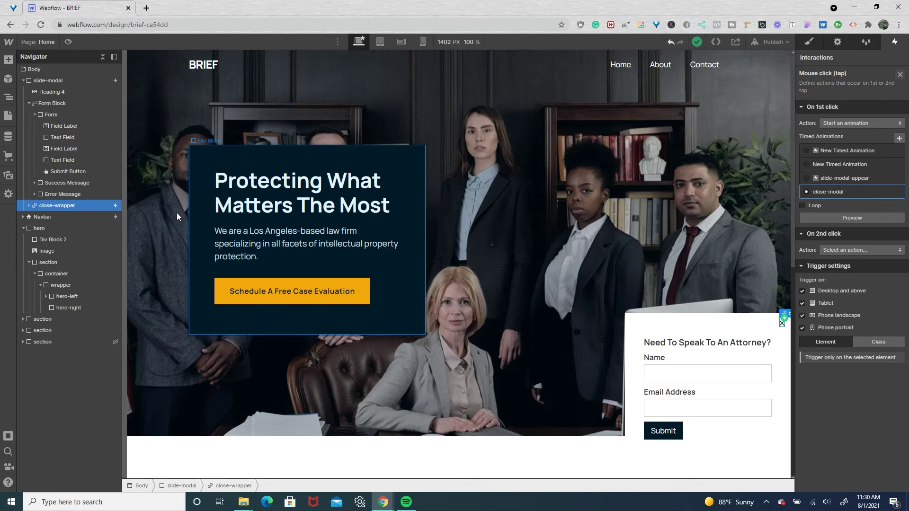
Set slide-modal's Display to None in the Style panel.
{"action": "left_click", "coordinate": [49, 83]}
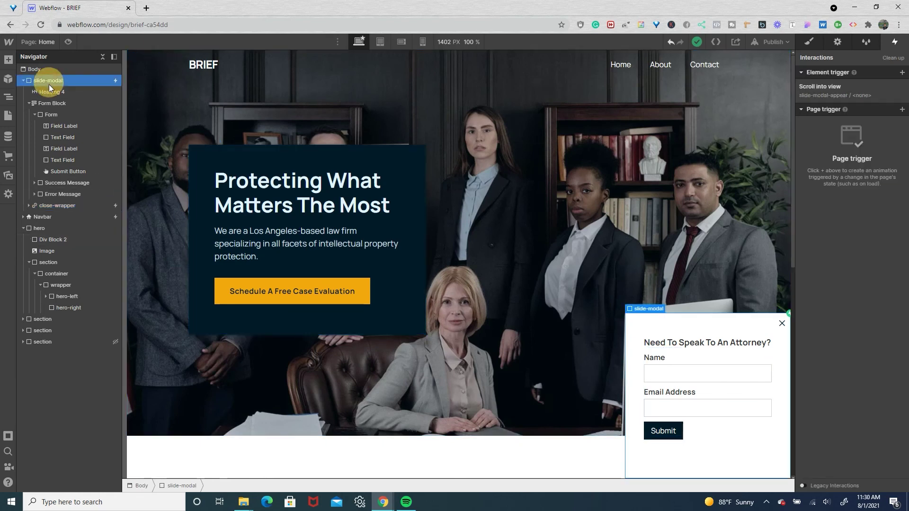
{"action": "left_click", "coordinate": [808, 45]}
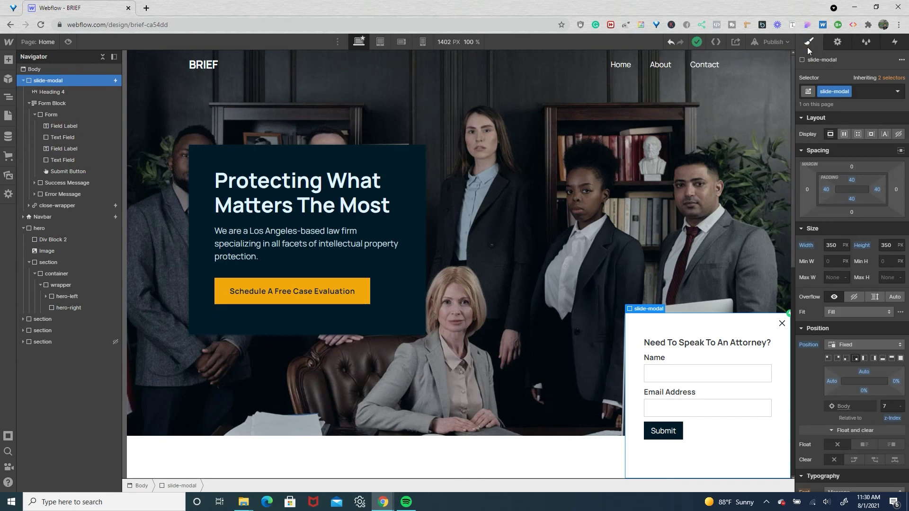
{"action": "left_click", "coordinate": [899, 134]}
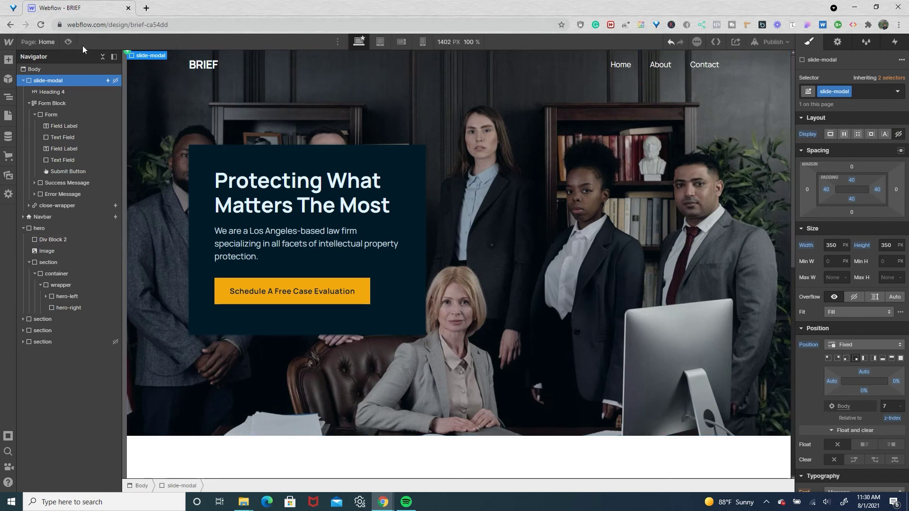
Preview the page again and close the appearing popup with its X.
{"action": "left_click", "coordinate": [68, 42]}
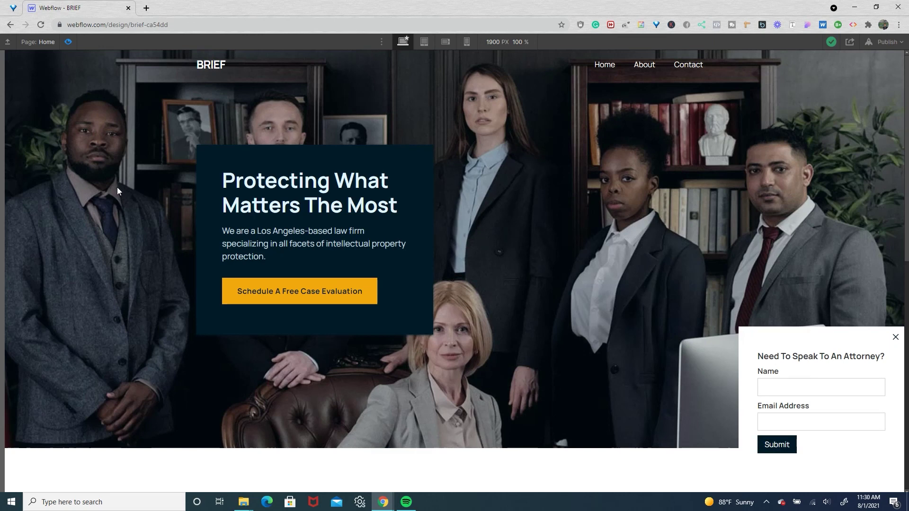
{"action": "left_click", "coordinate": [895, 337]}
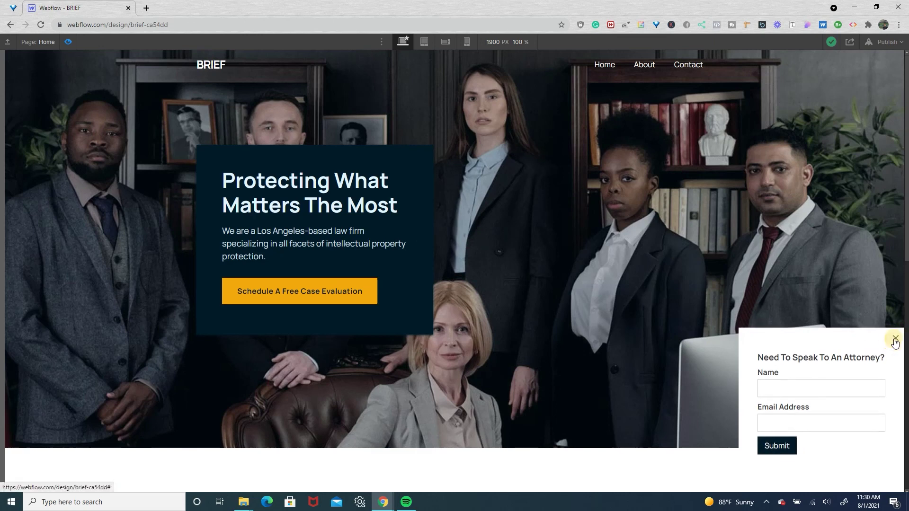